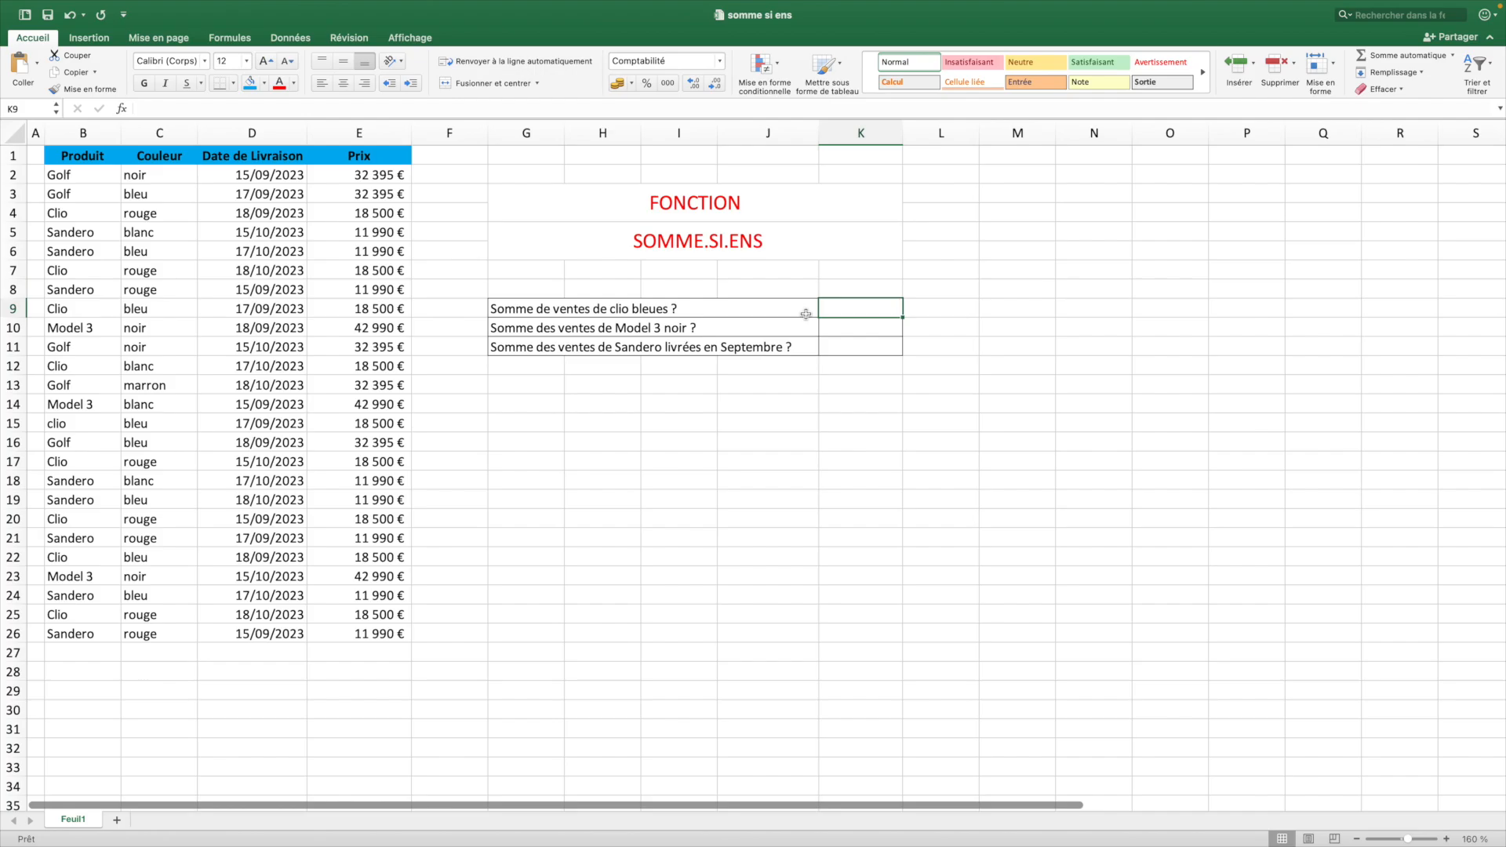
- Start a SOMME.SI.ENS formula in K9 for the blue Clio sales, with the Prix column E:E as the sum range
left_click_drag(82, 153, 375, 634)
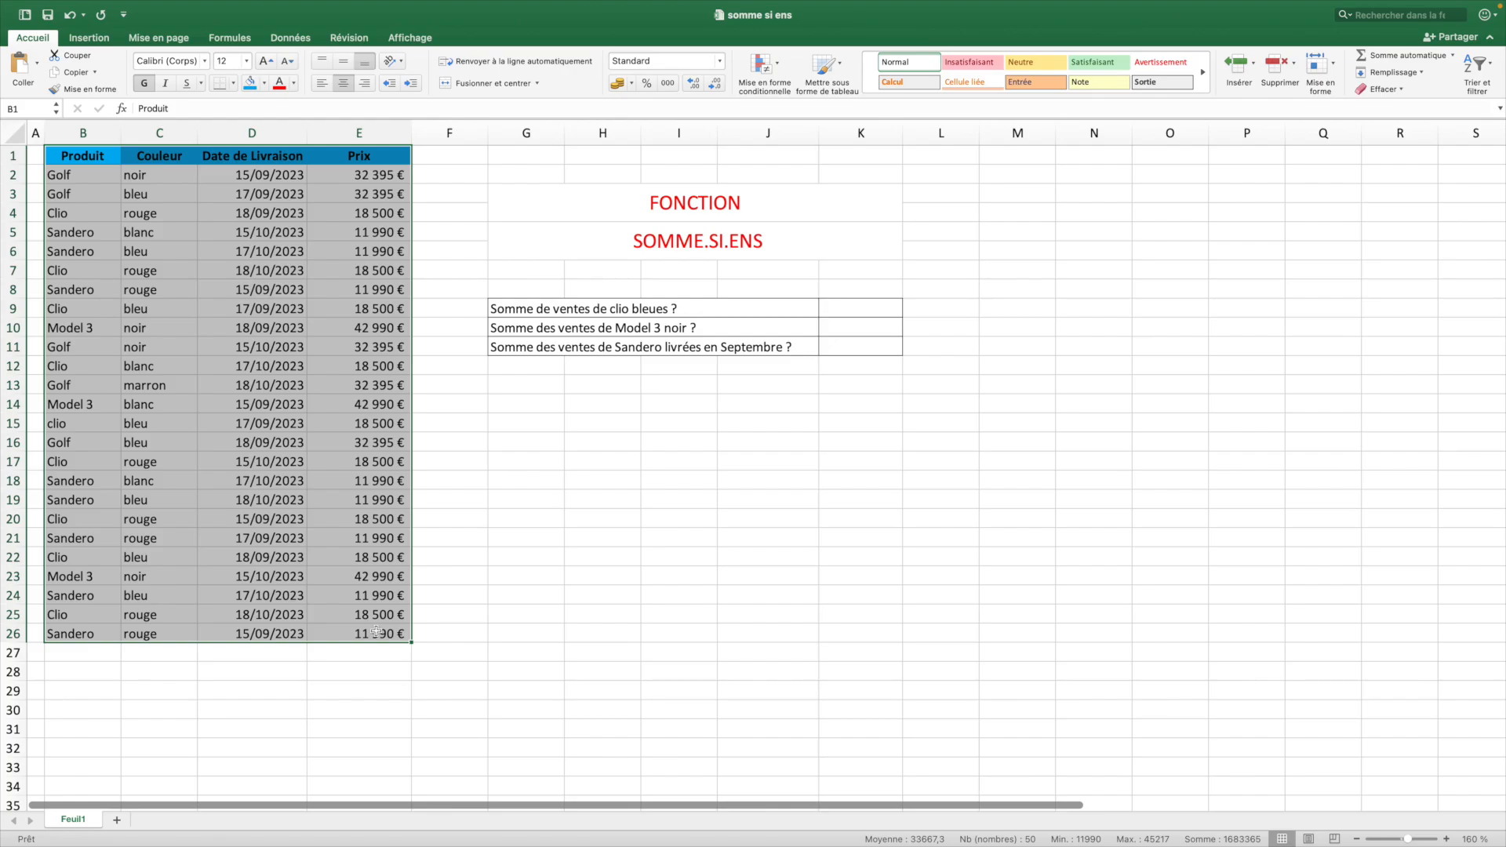
left_click(865, 308)
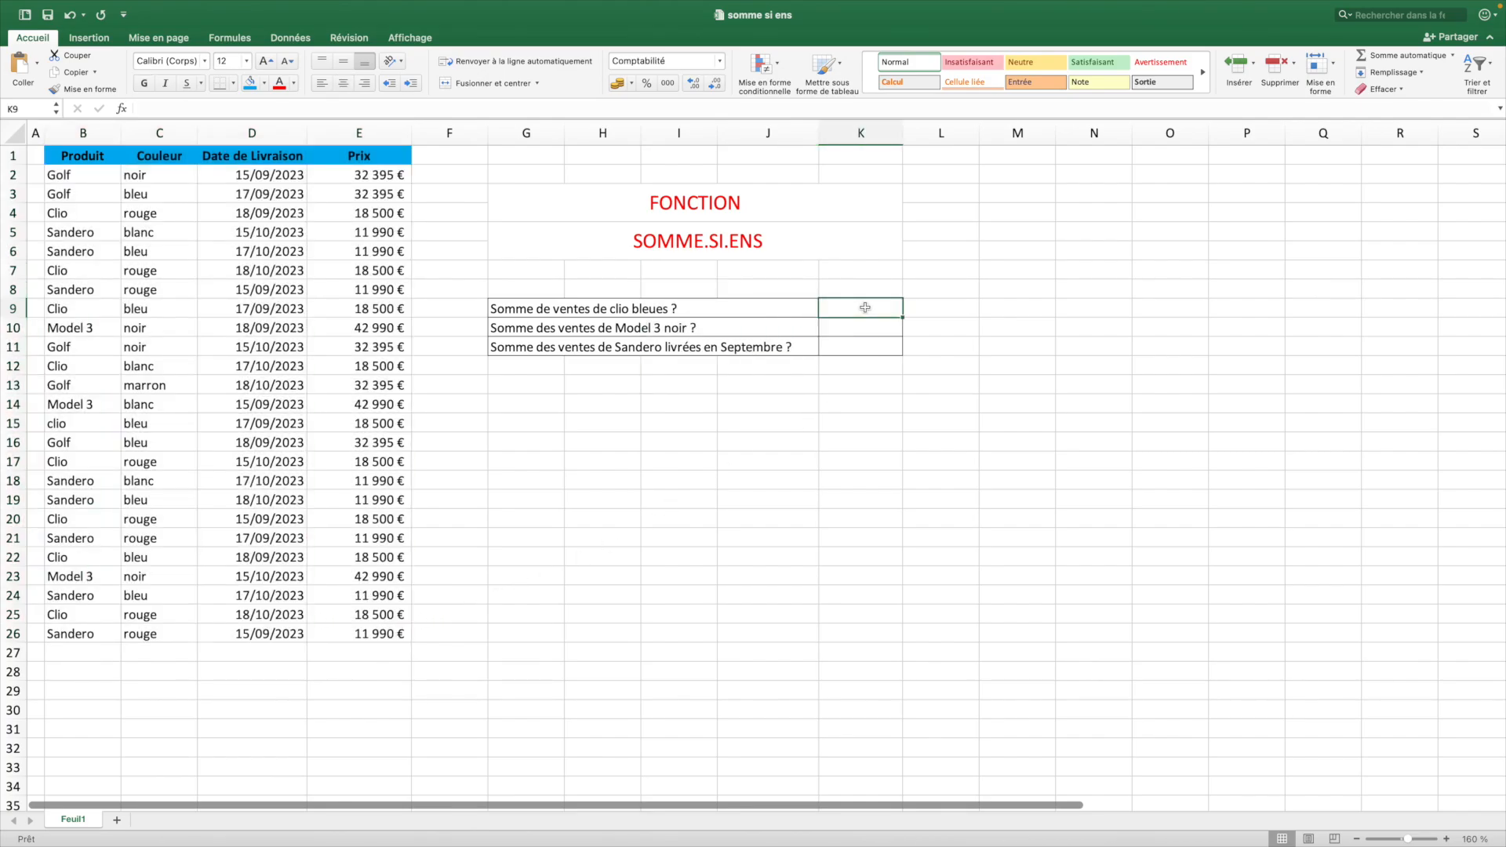
type("=")
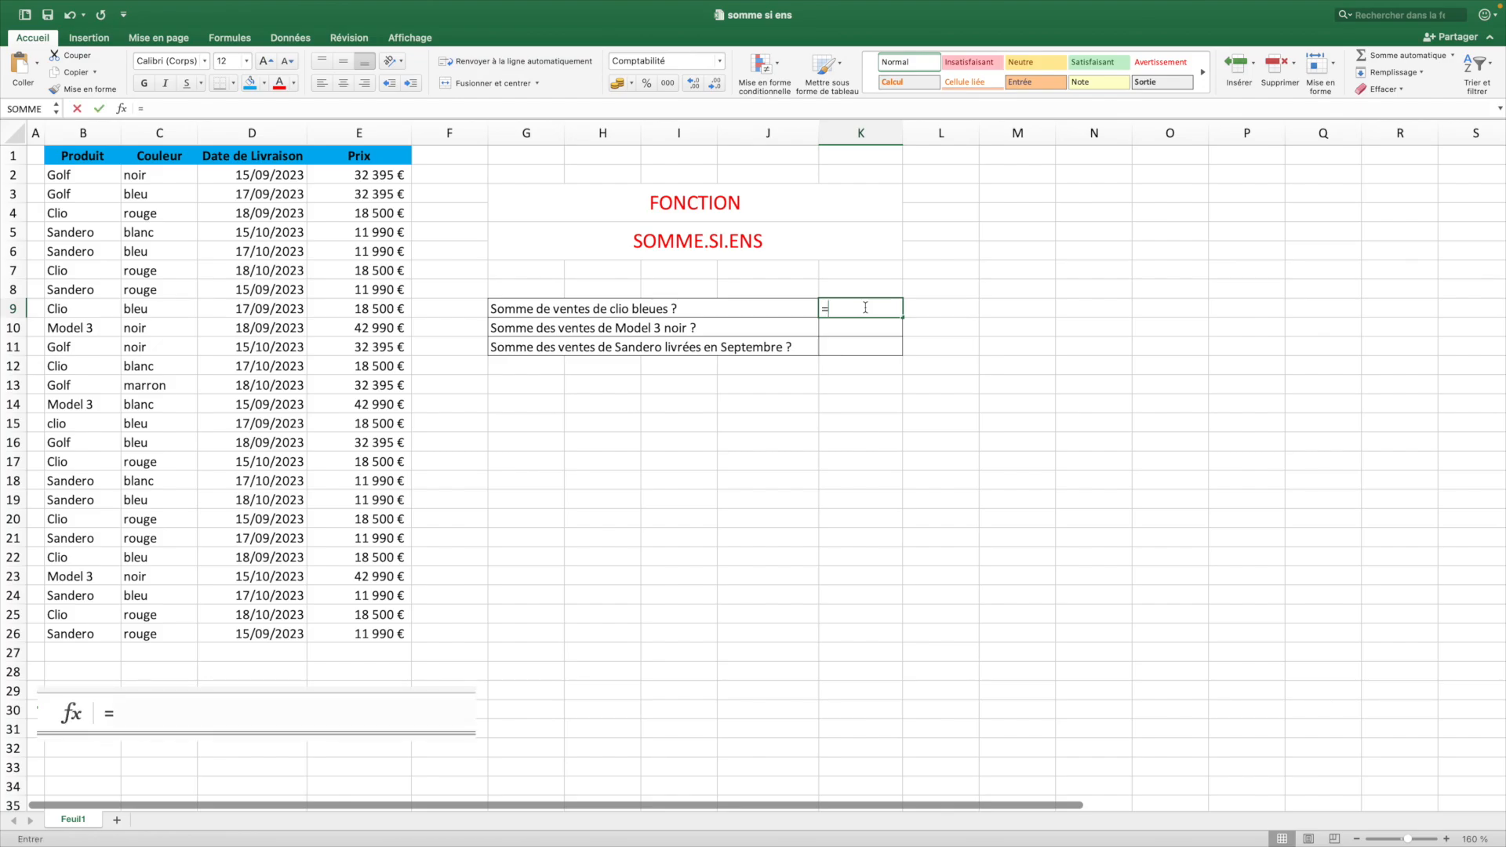
type("somme(")
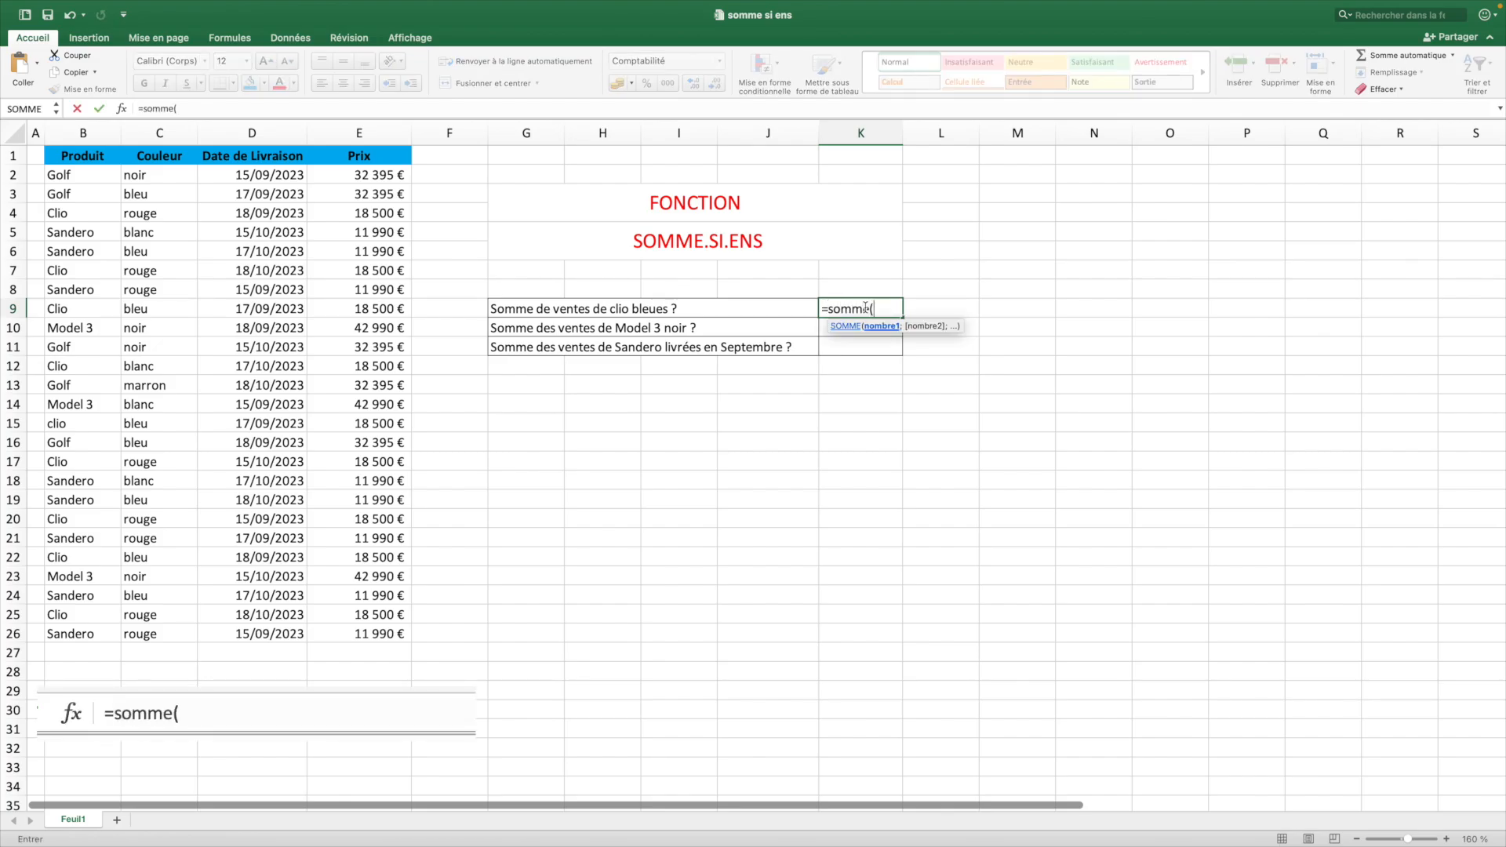
key("BackSpace")
type(".s")
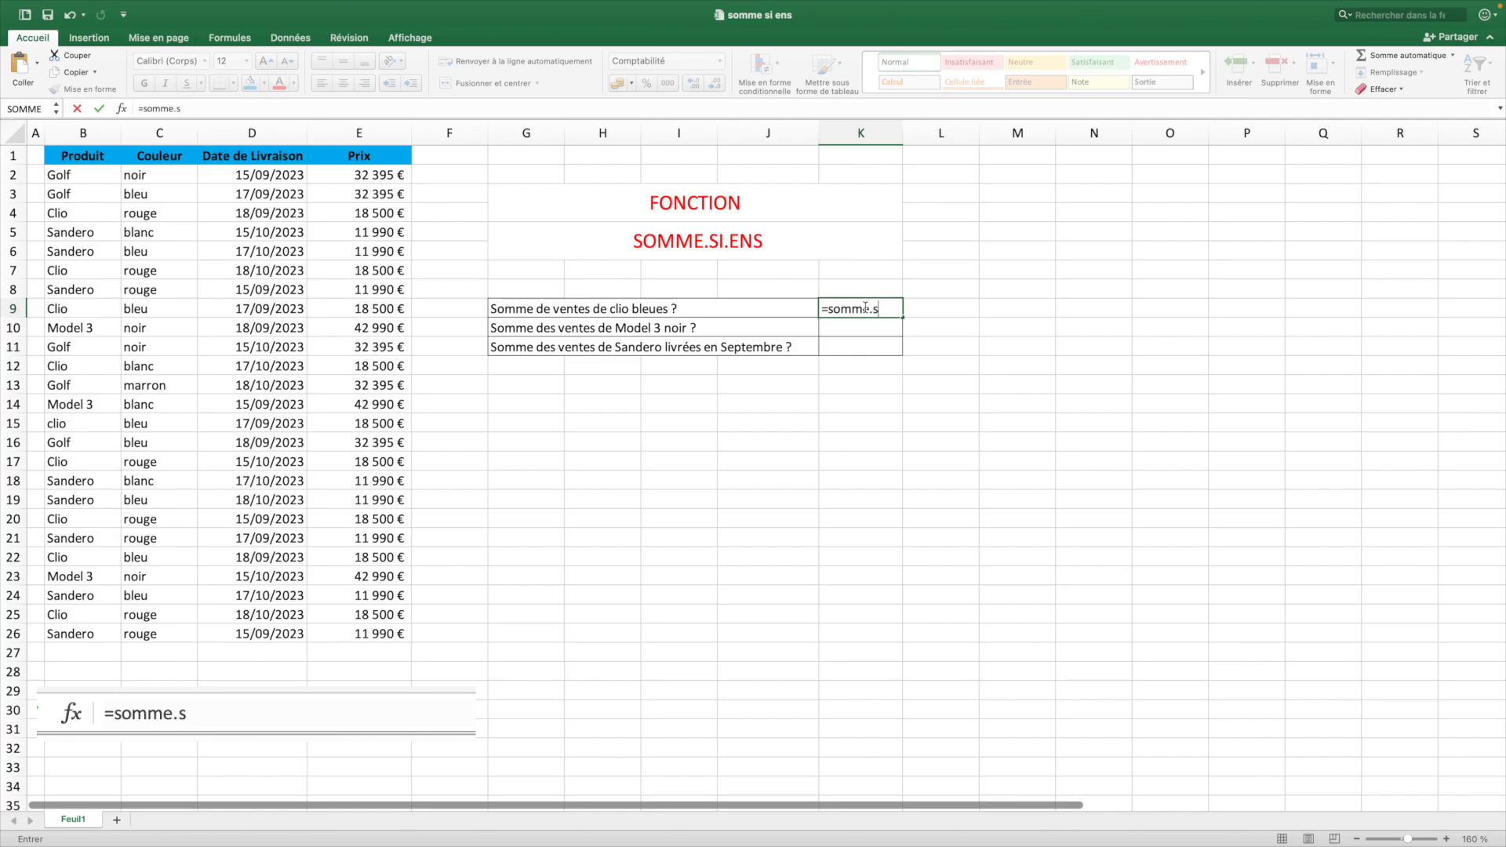
type("i.ens(")
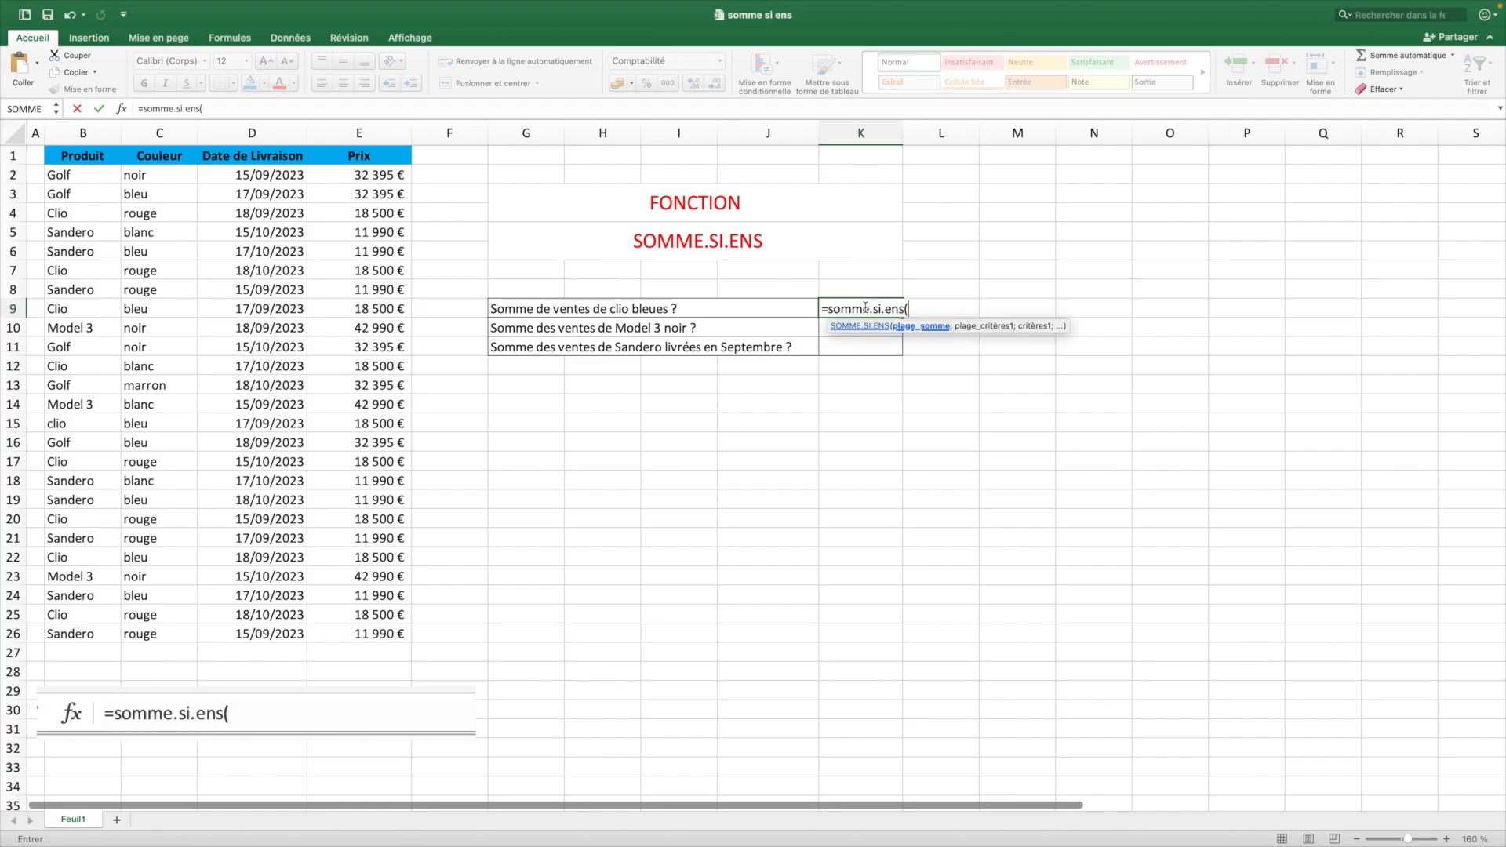
left_click(387, 136)
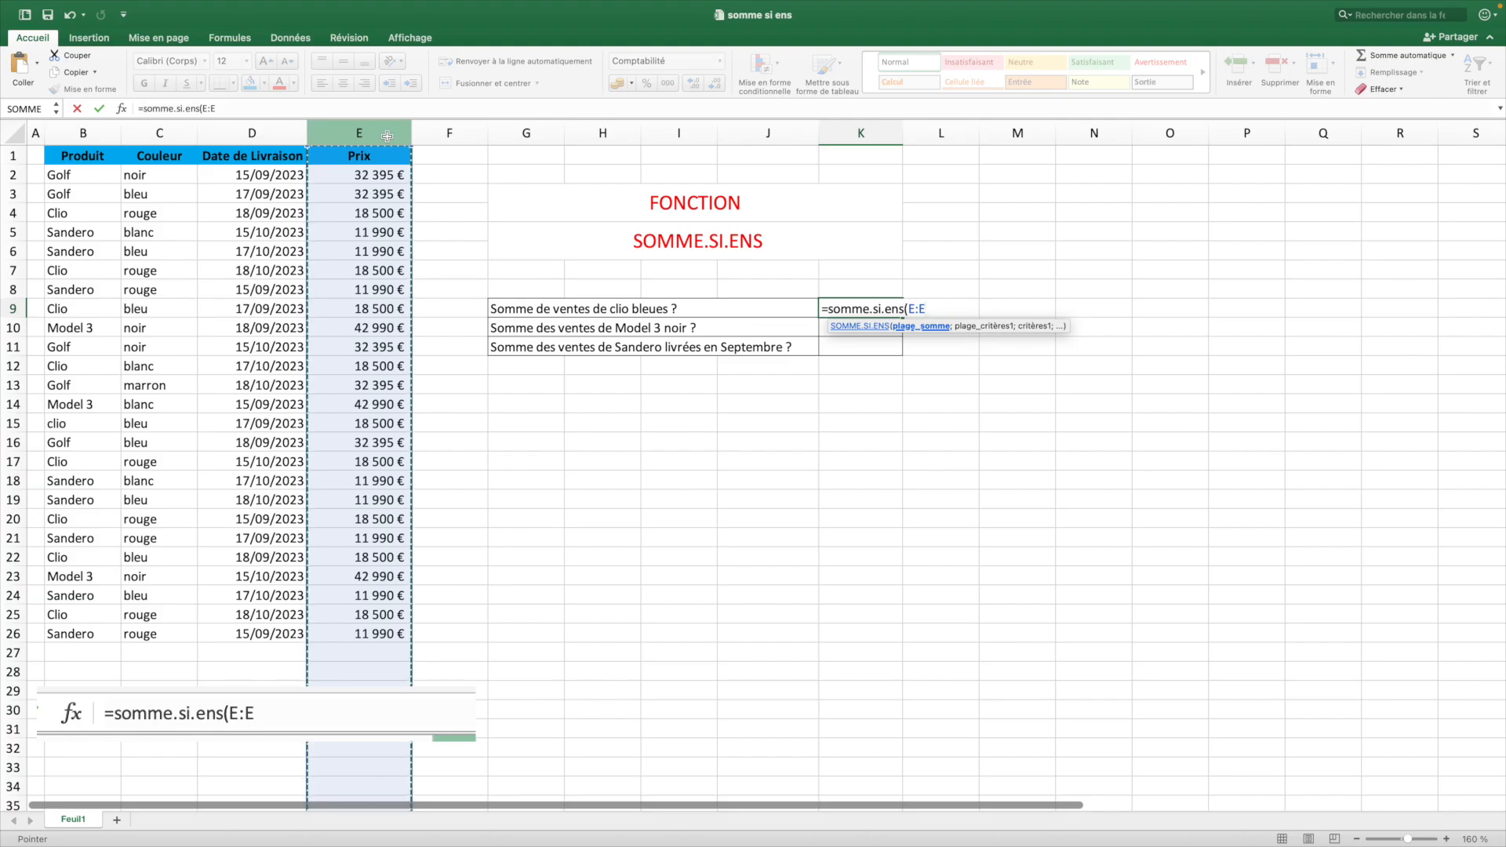
type(";")
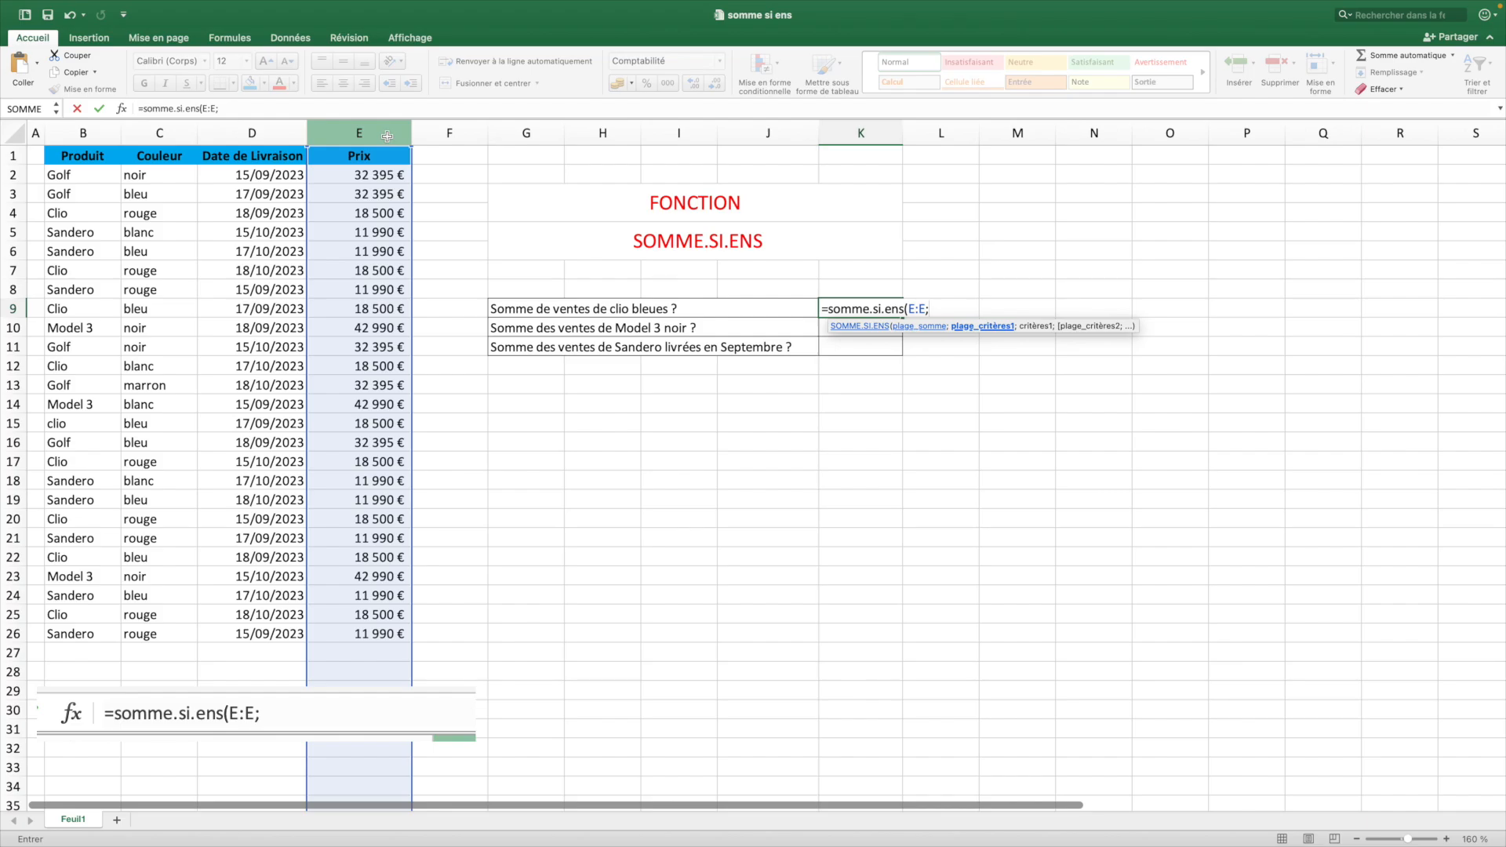
- Complete the K9 formula with the criteria "clio" on column B:B and "bleu" on column C:C
left_click(85, 134)
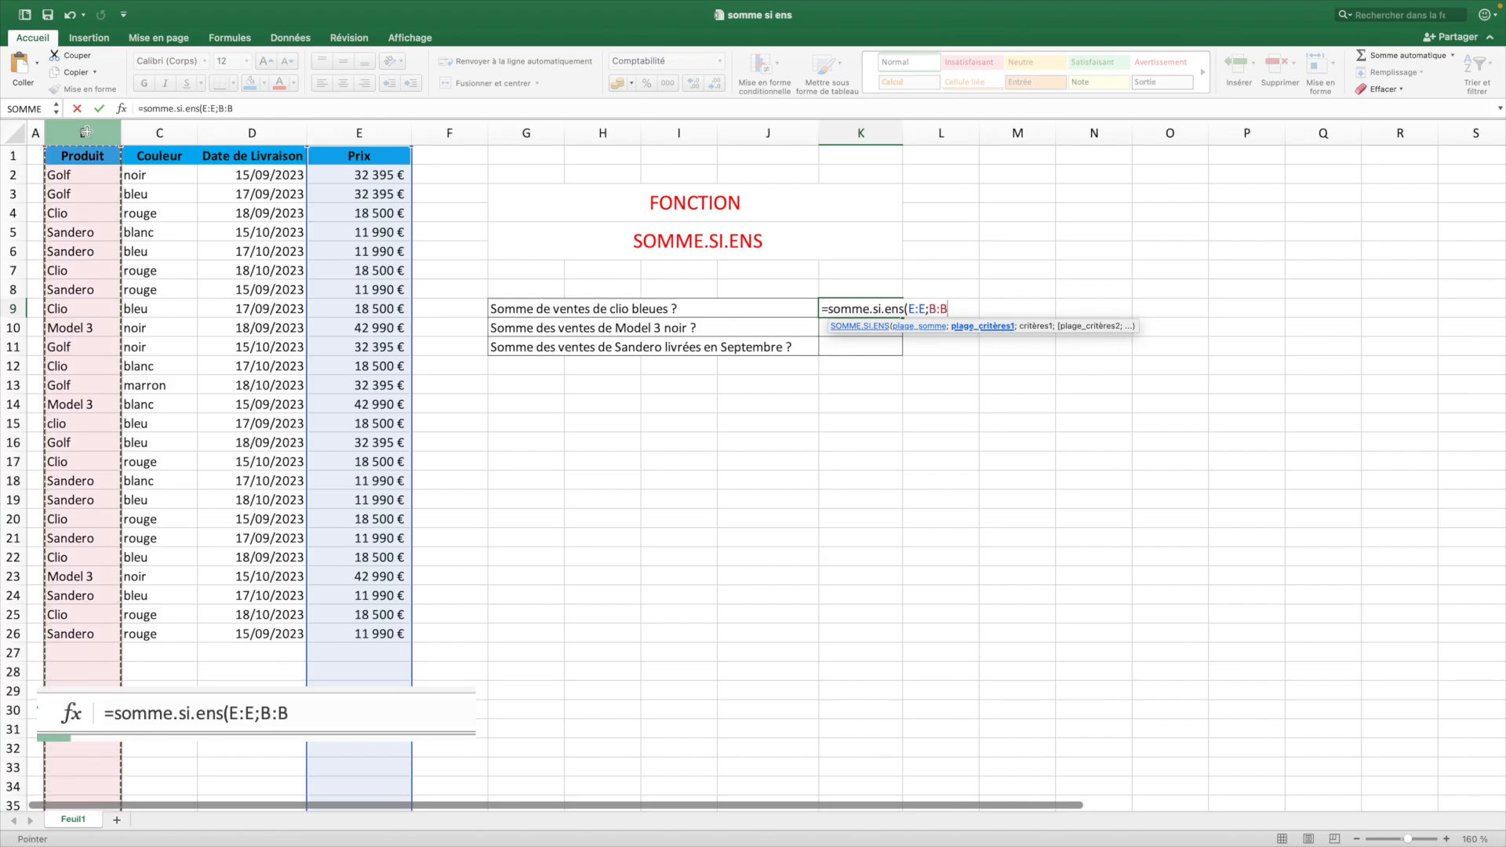
type(";")
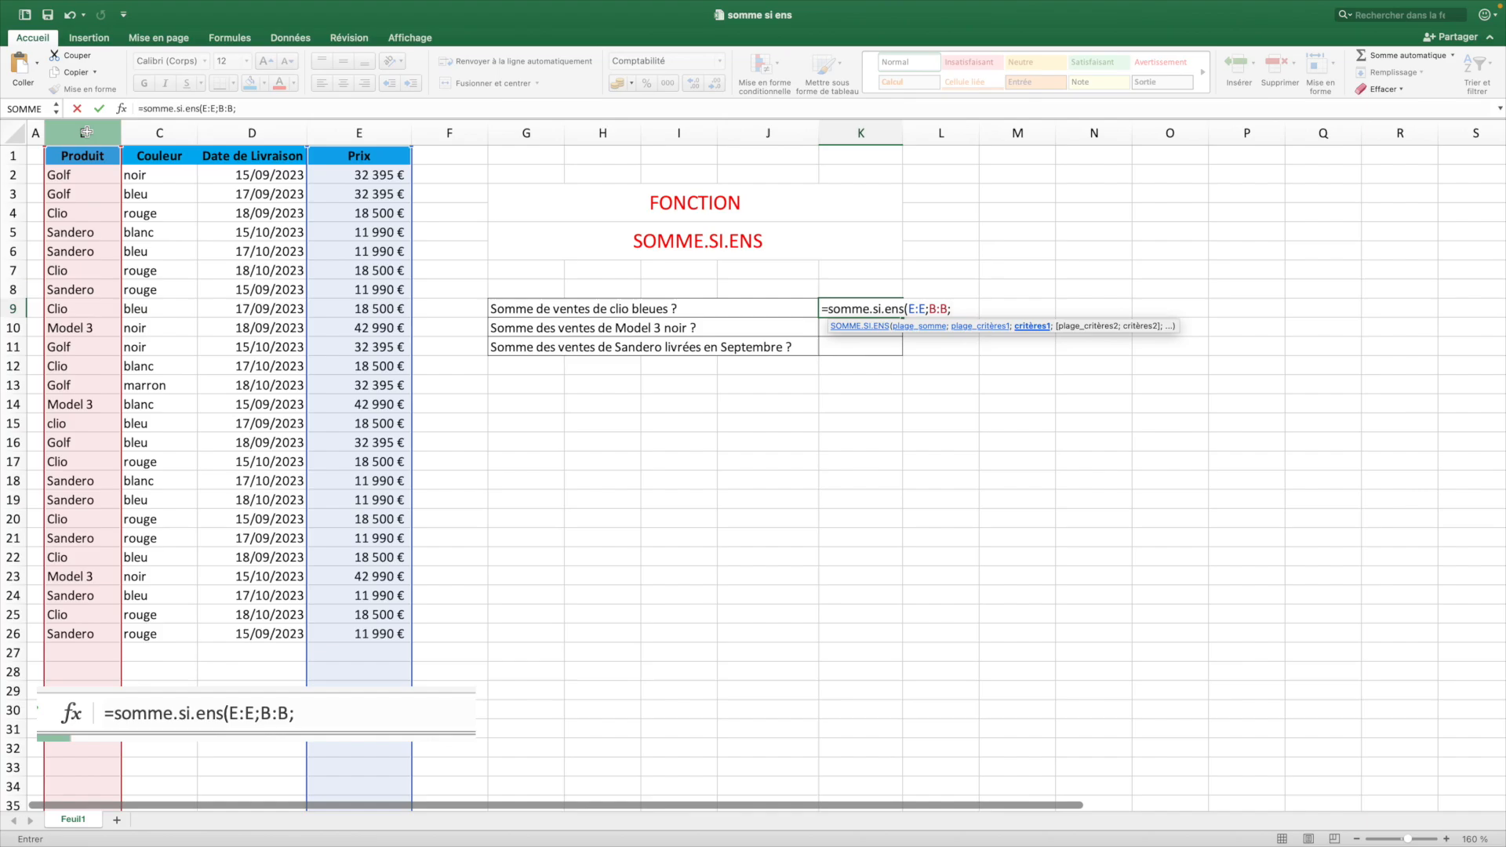
type("\"clio\";")
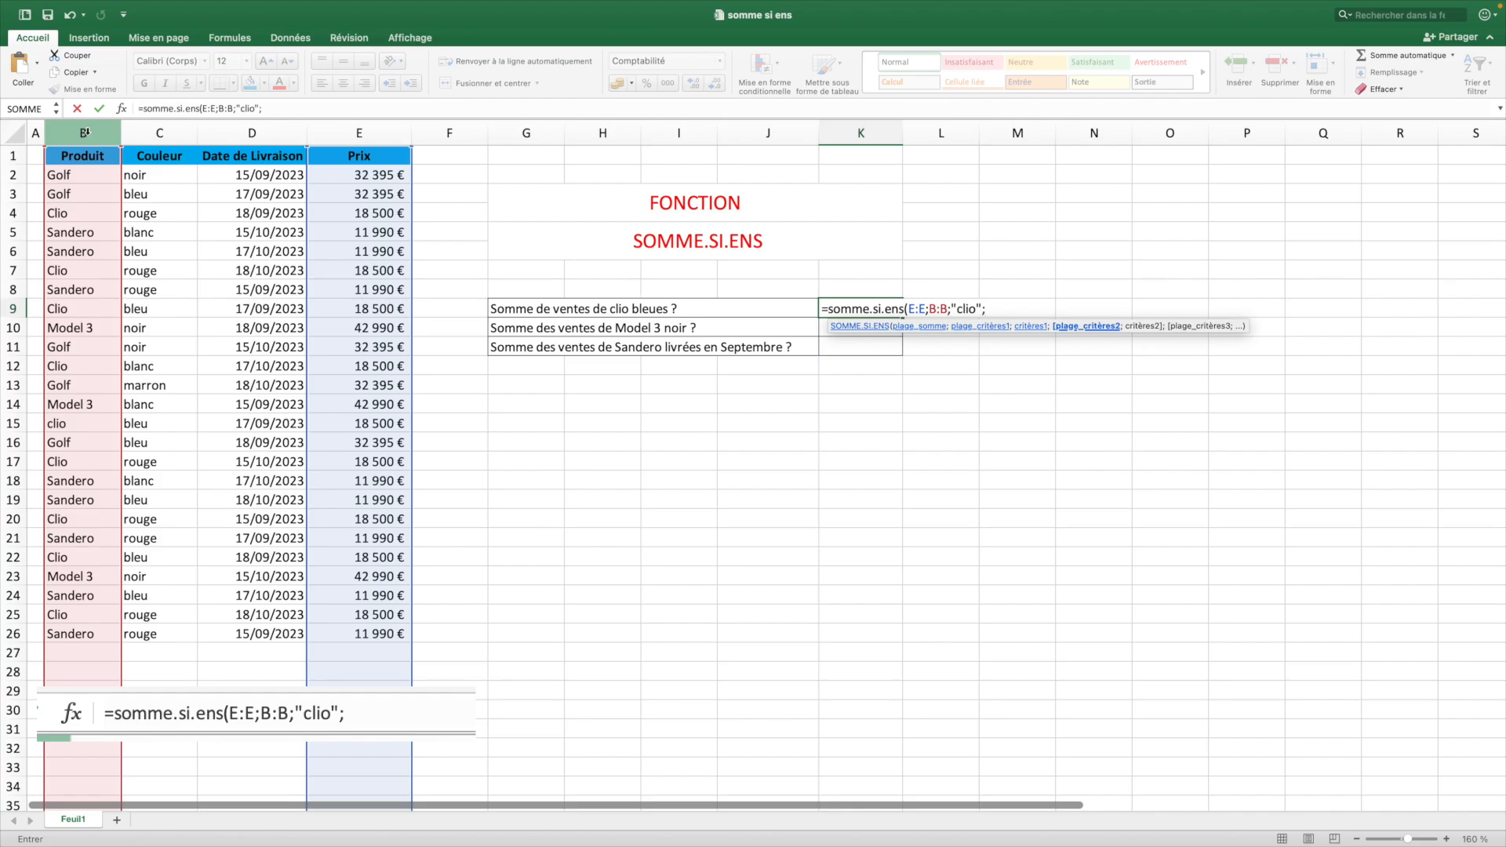
left_click(162, 133)
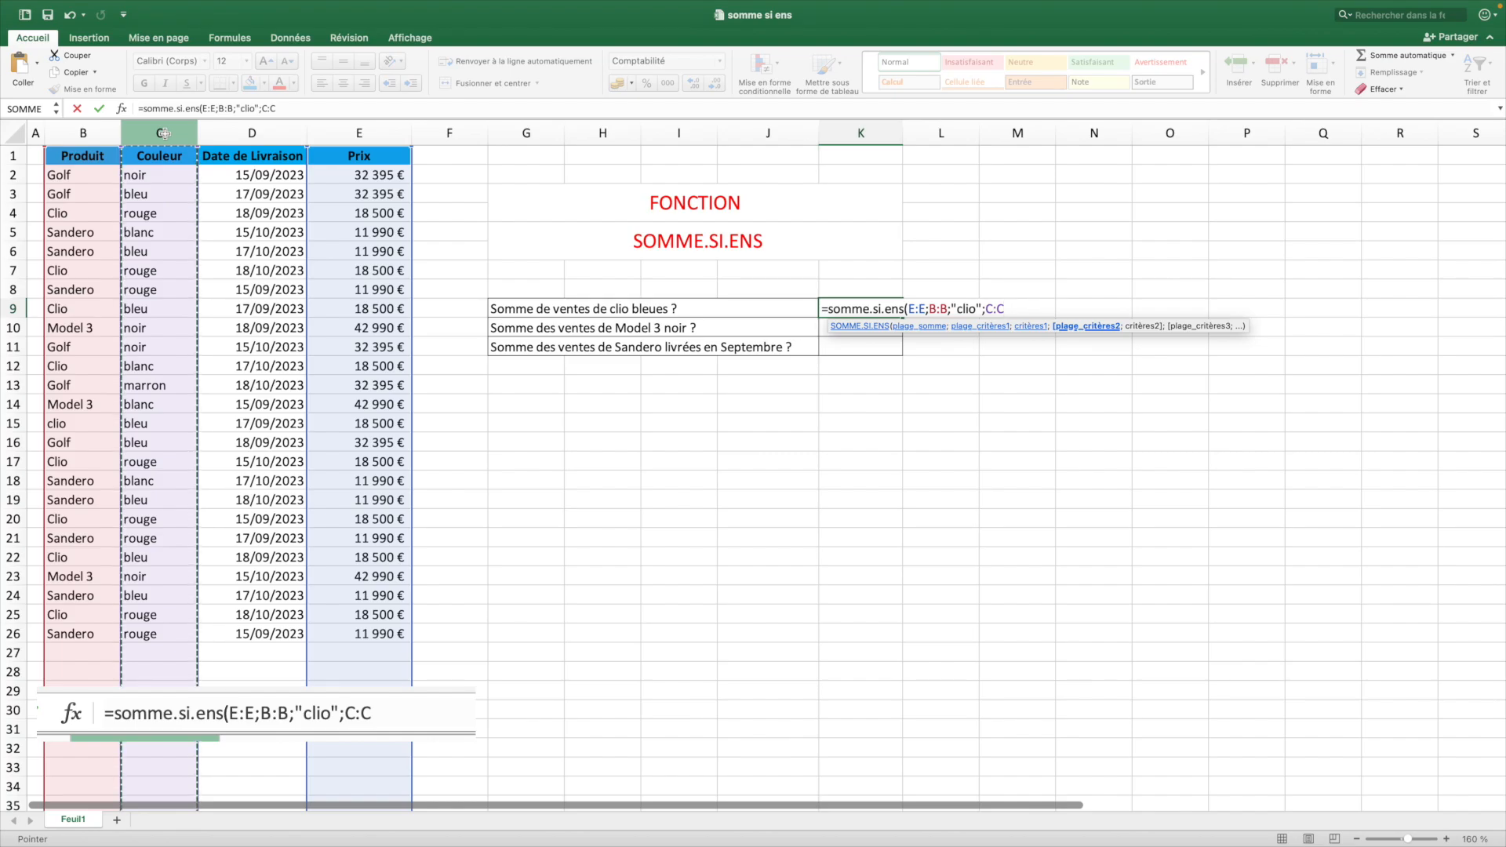
type(";\"")
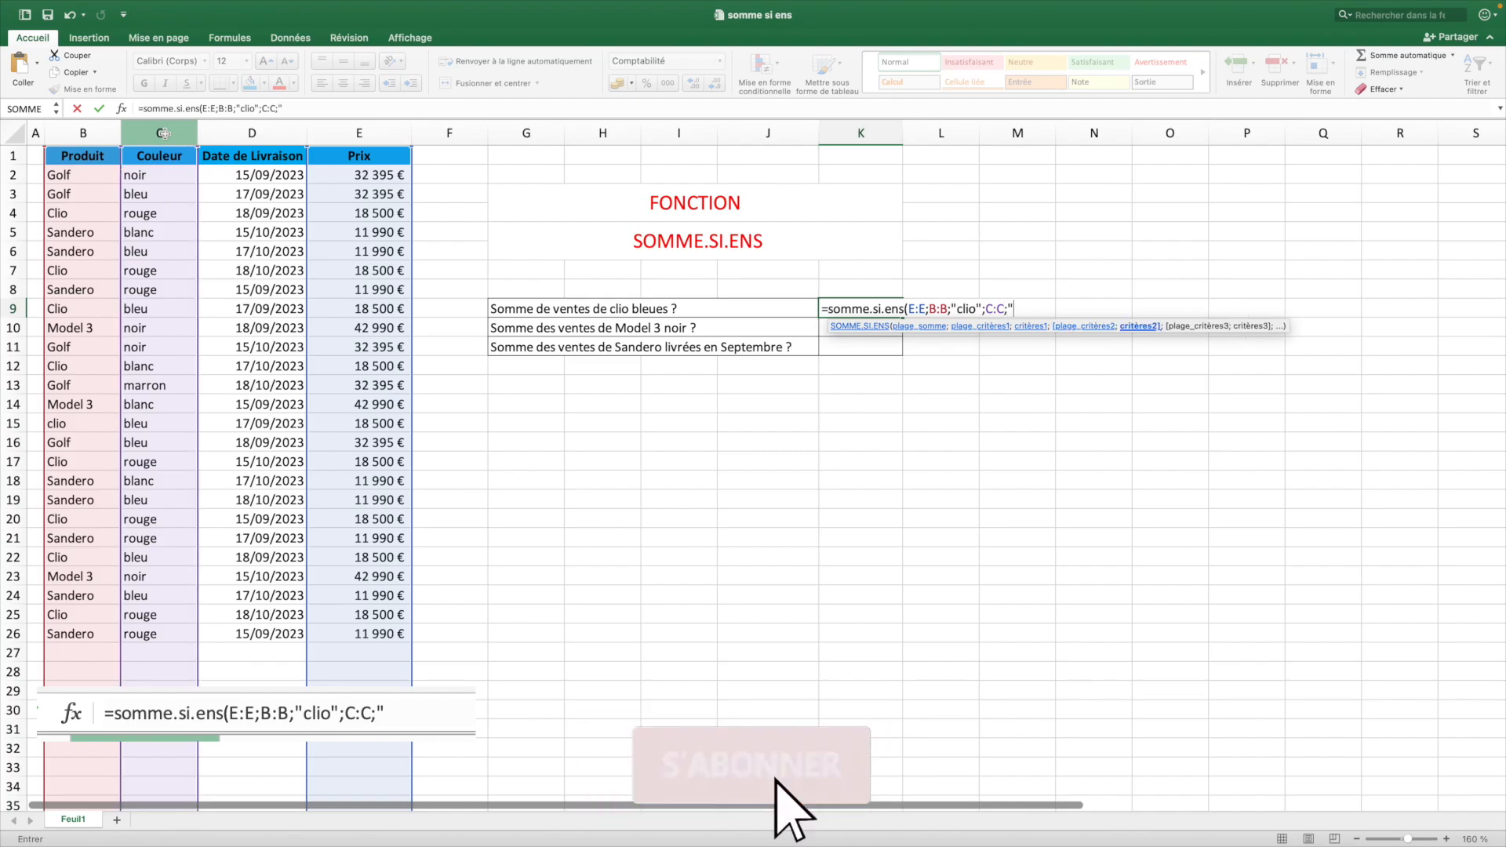
type("bleu\"")
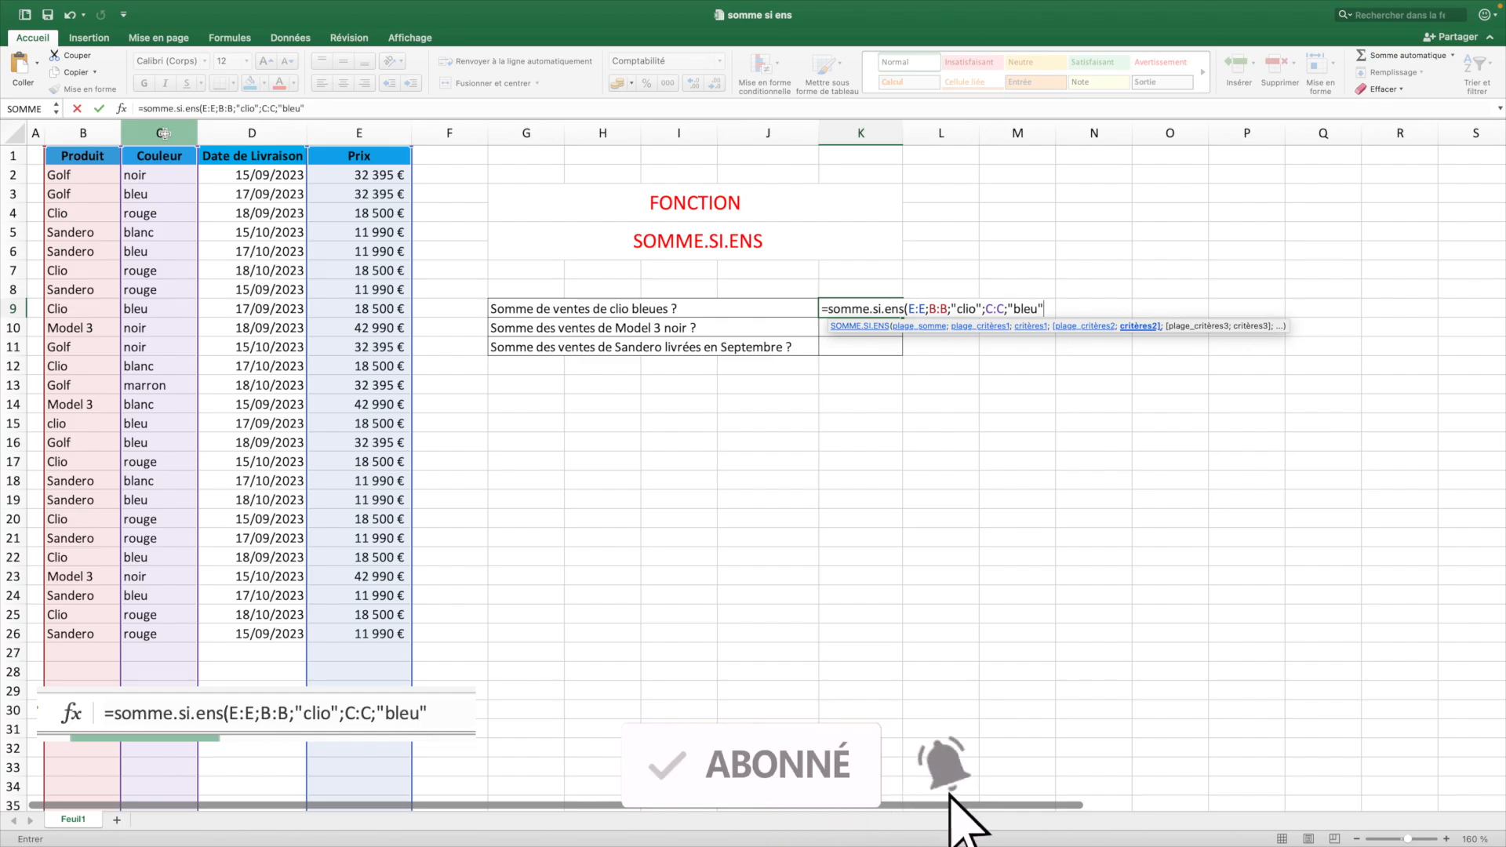
type(")")
key("Return")
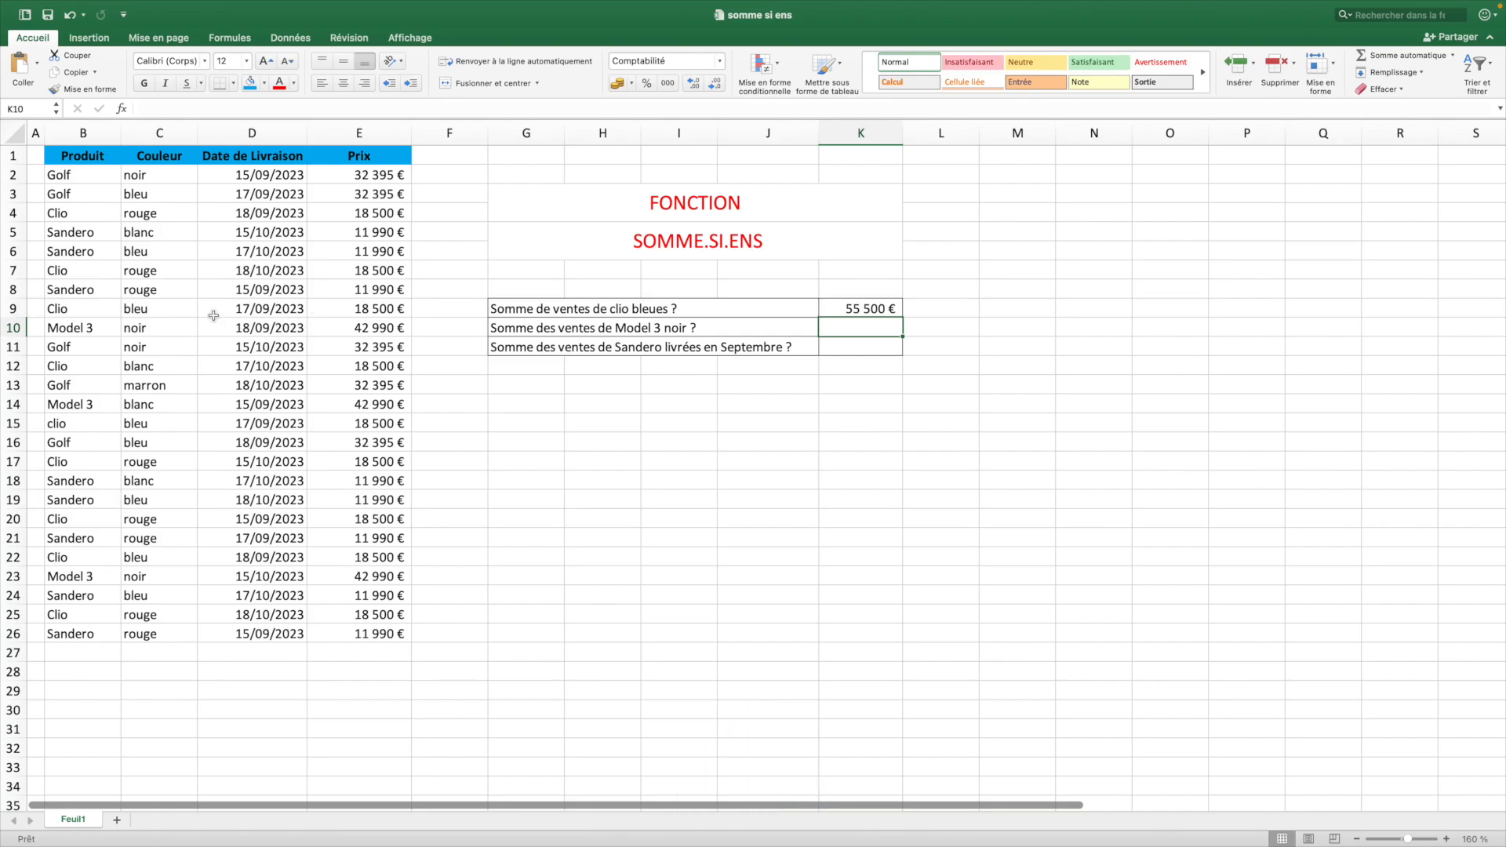
- Sort the sales table by the Produit column in ascending order
left_click(83, 136)
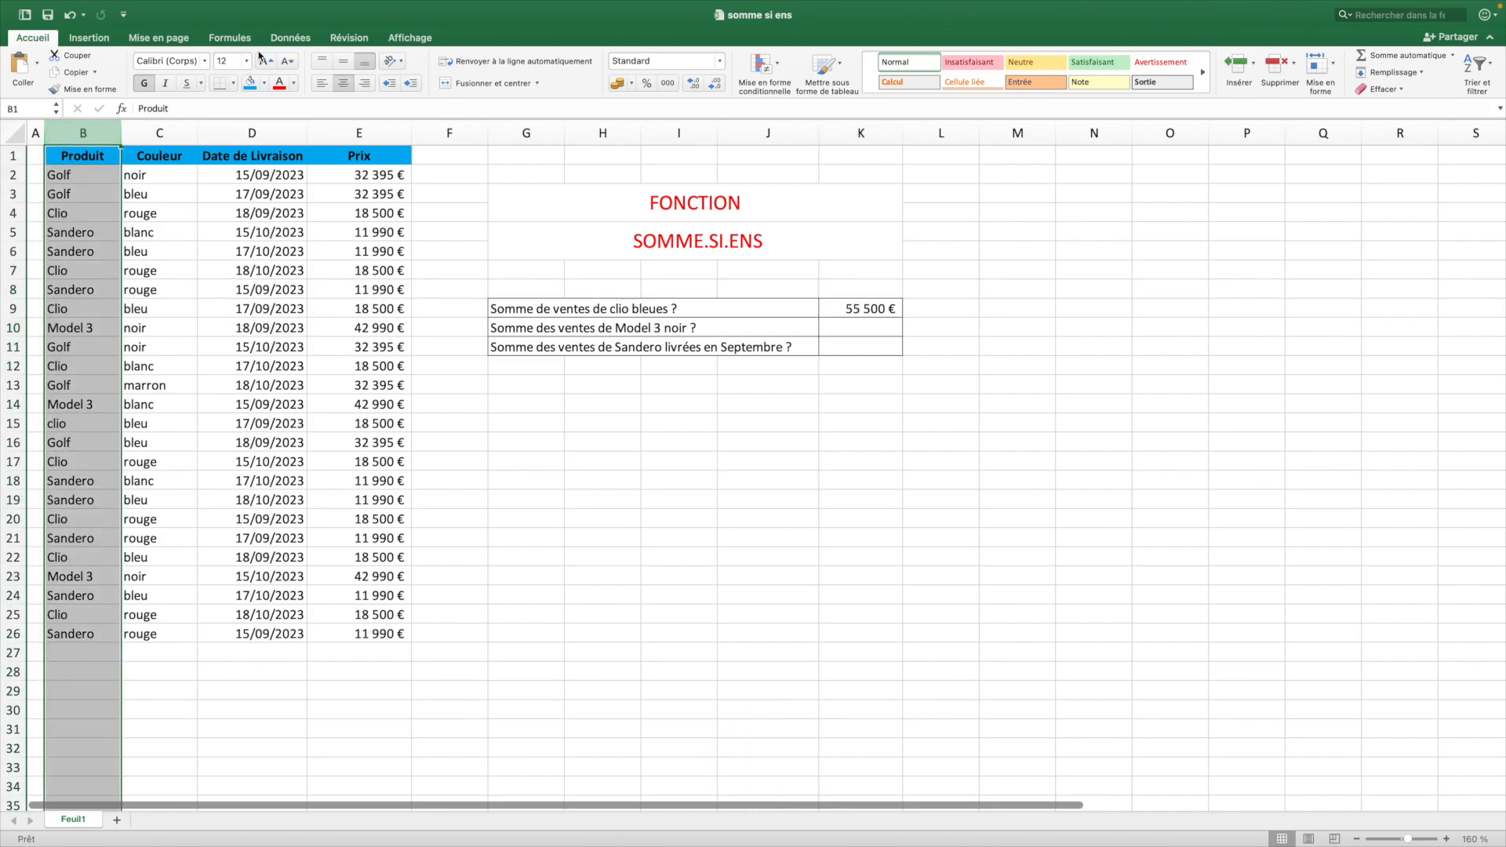
left_click(162, 35)
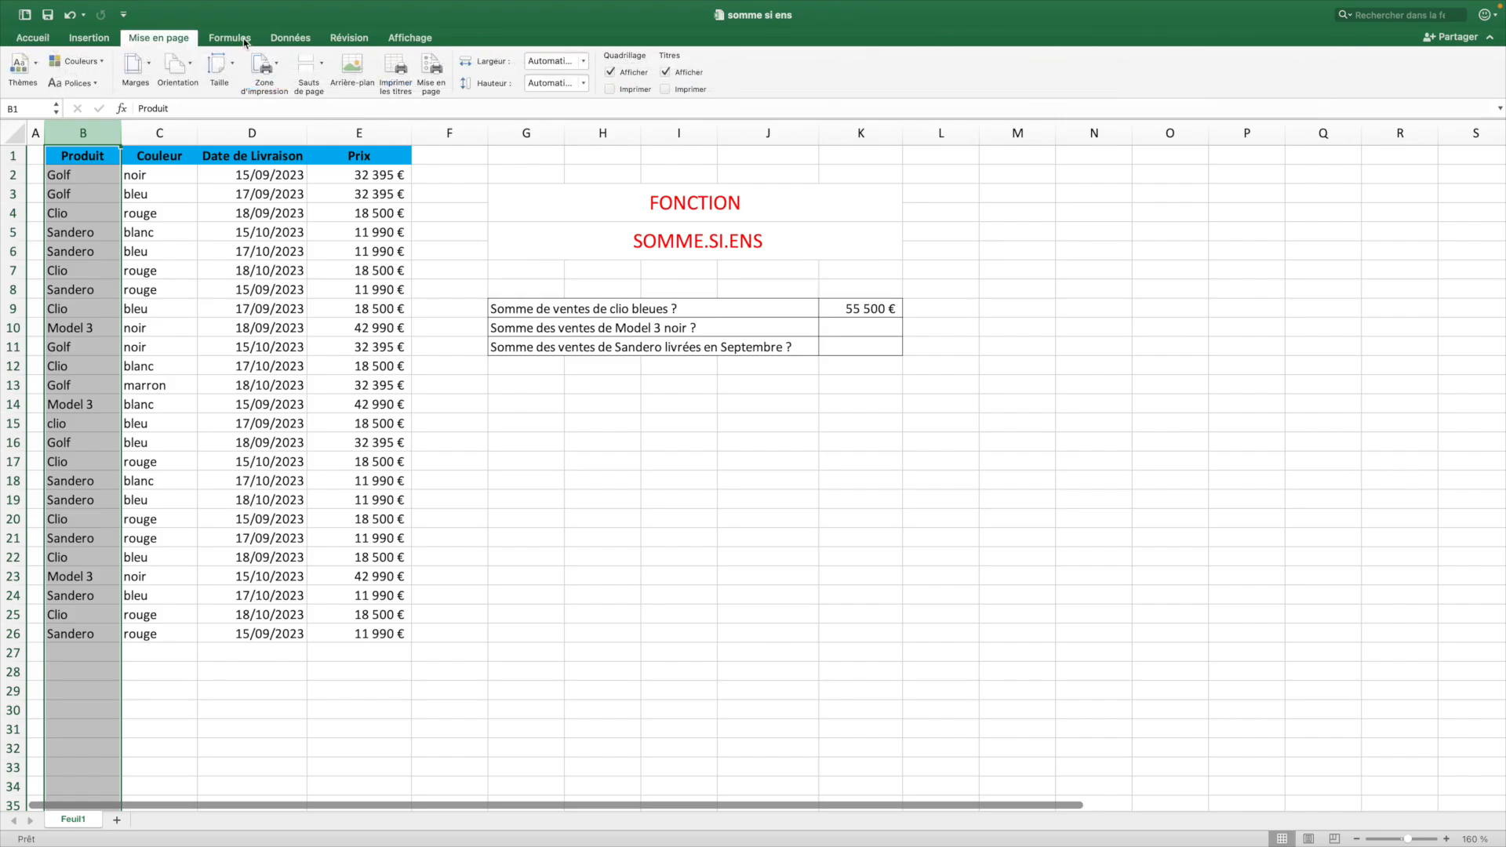
left_click(229, 37)
left_click(295, 41)
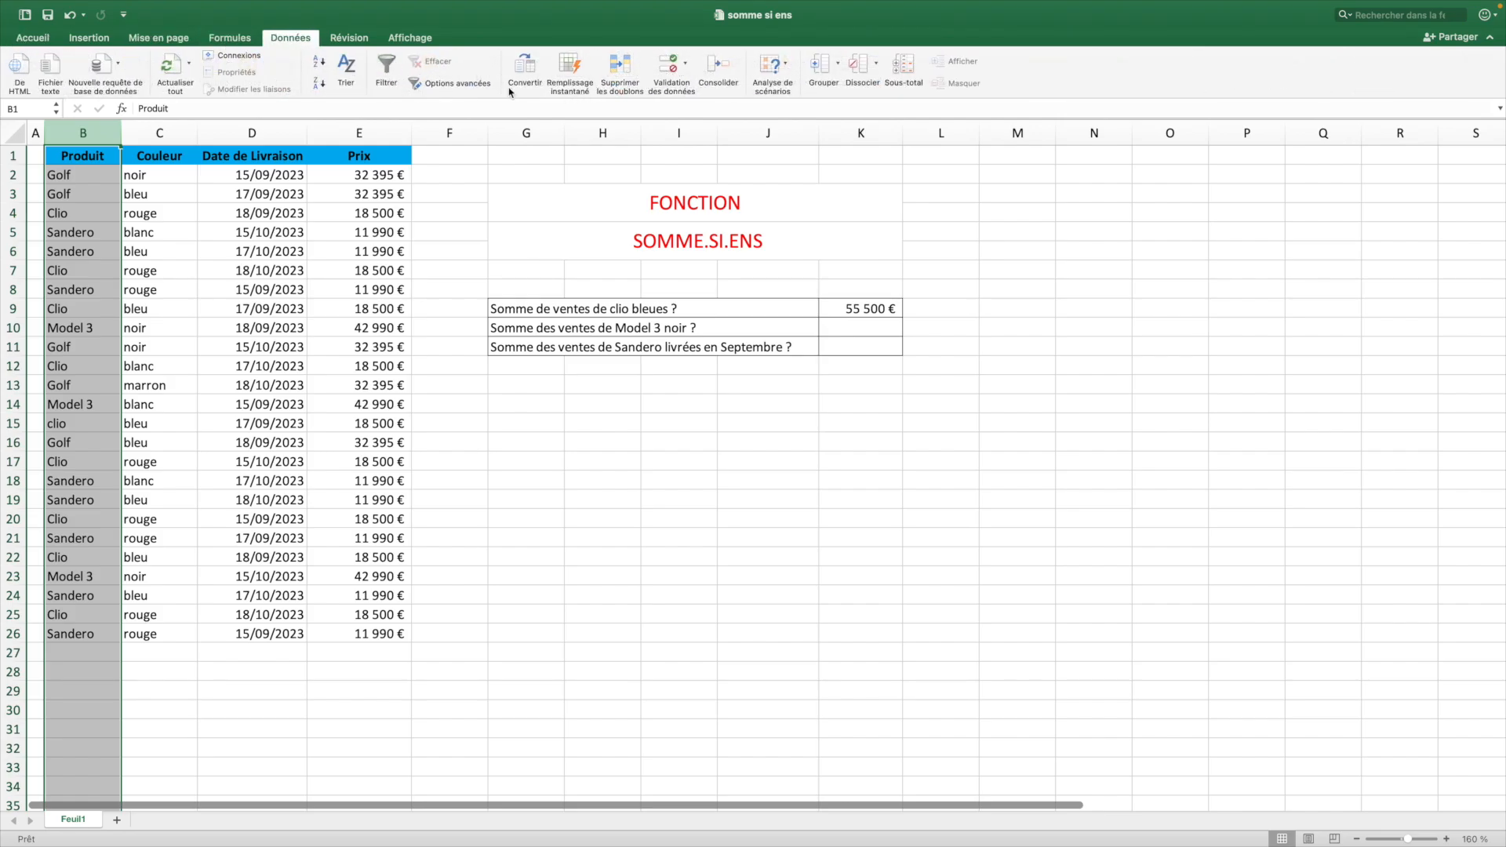
left_click(318, 61)
left_click(847, 308)
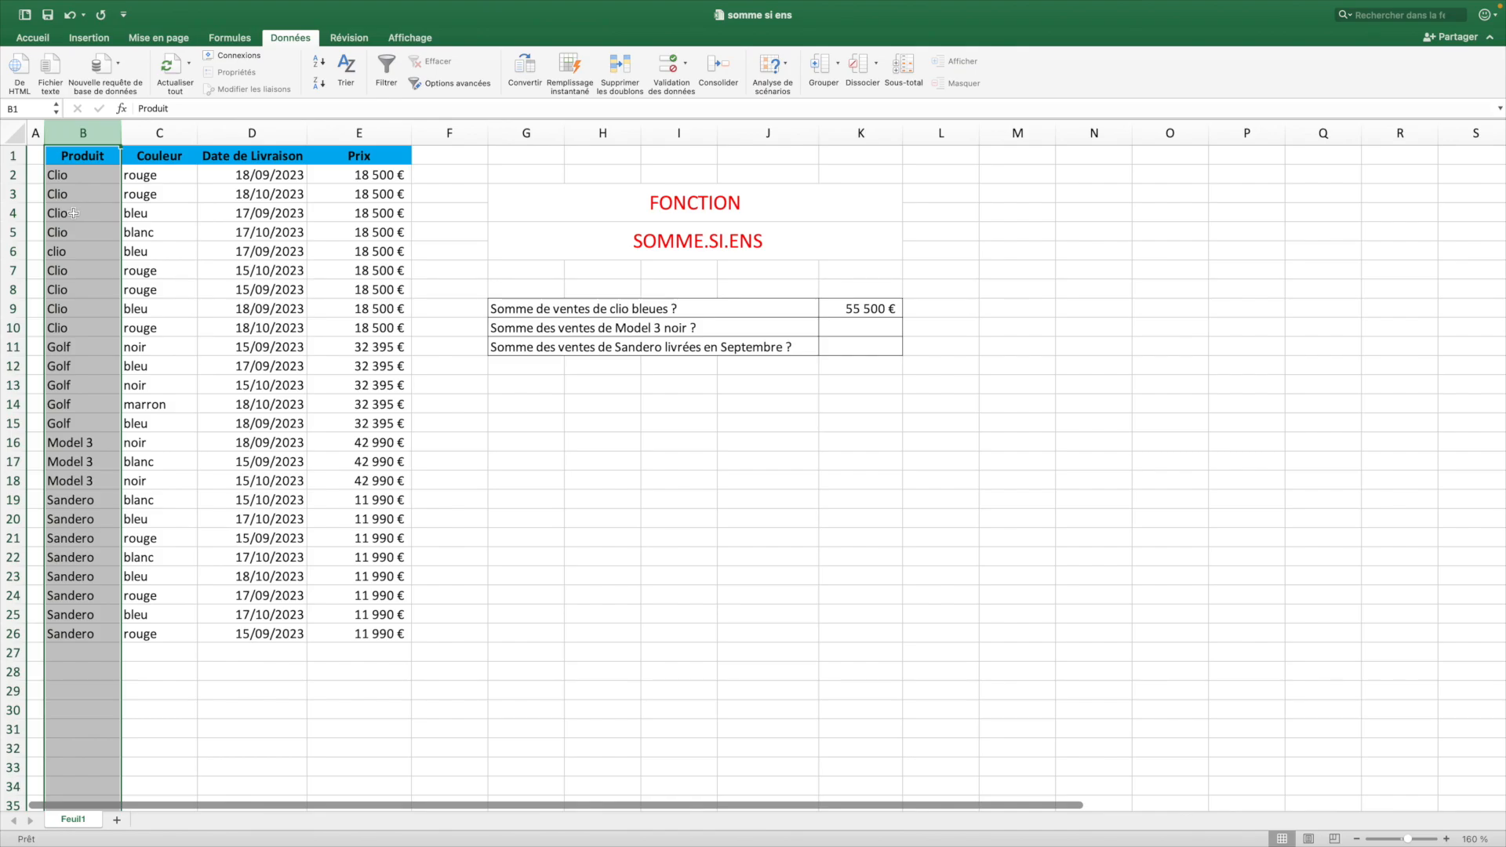
- Select the prices of the blue Clio rows together to check their sum, and undo the table sort
left_click(370, 217)
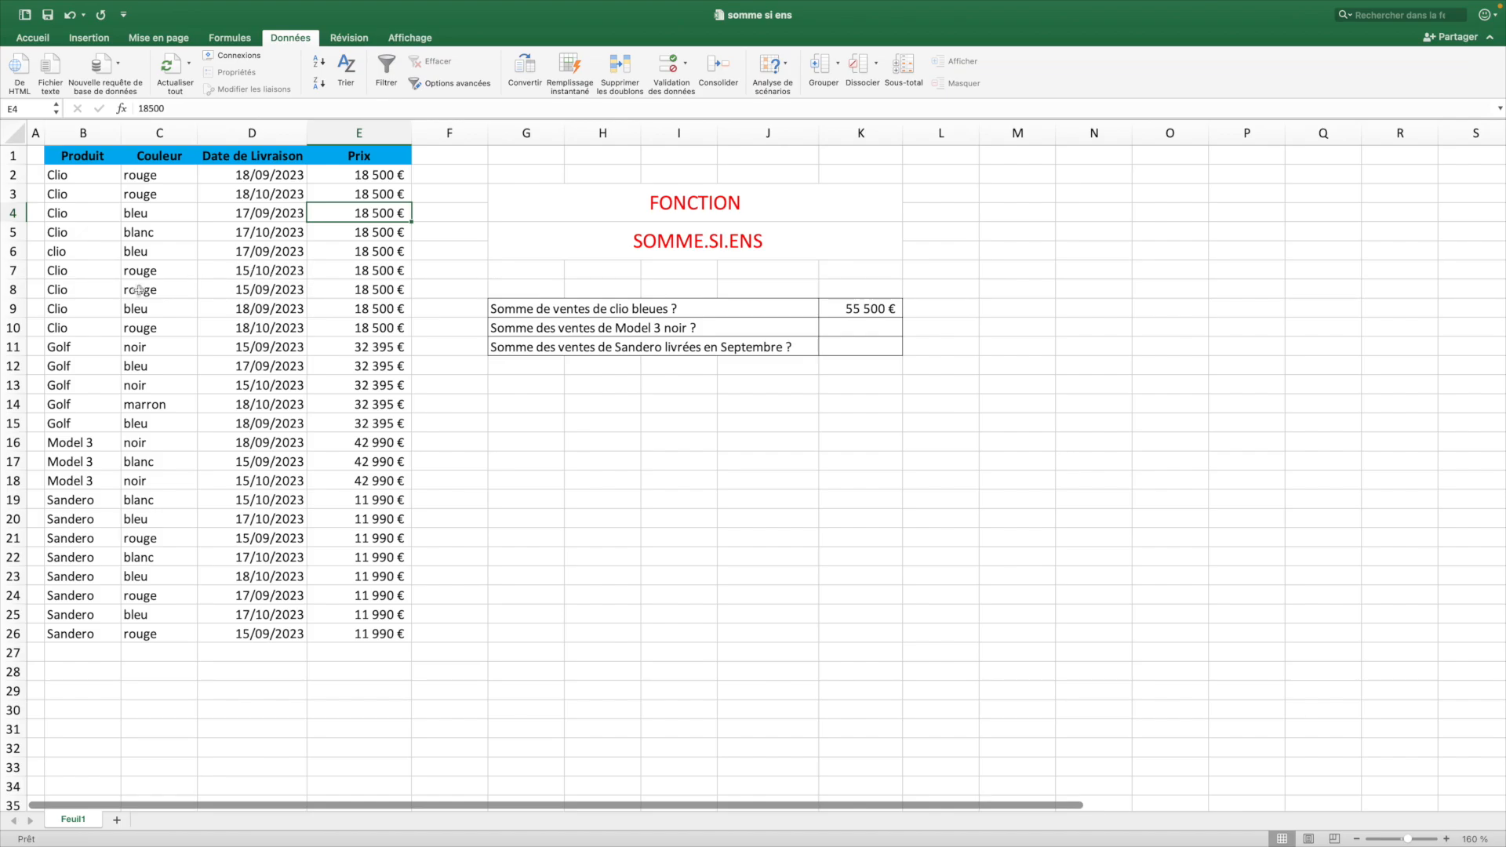
left_click(383, 310, "super")
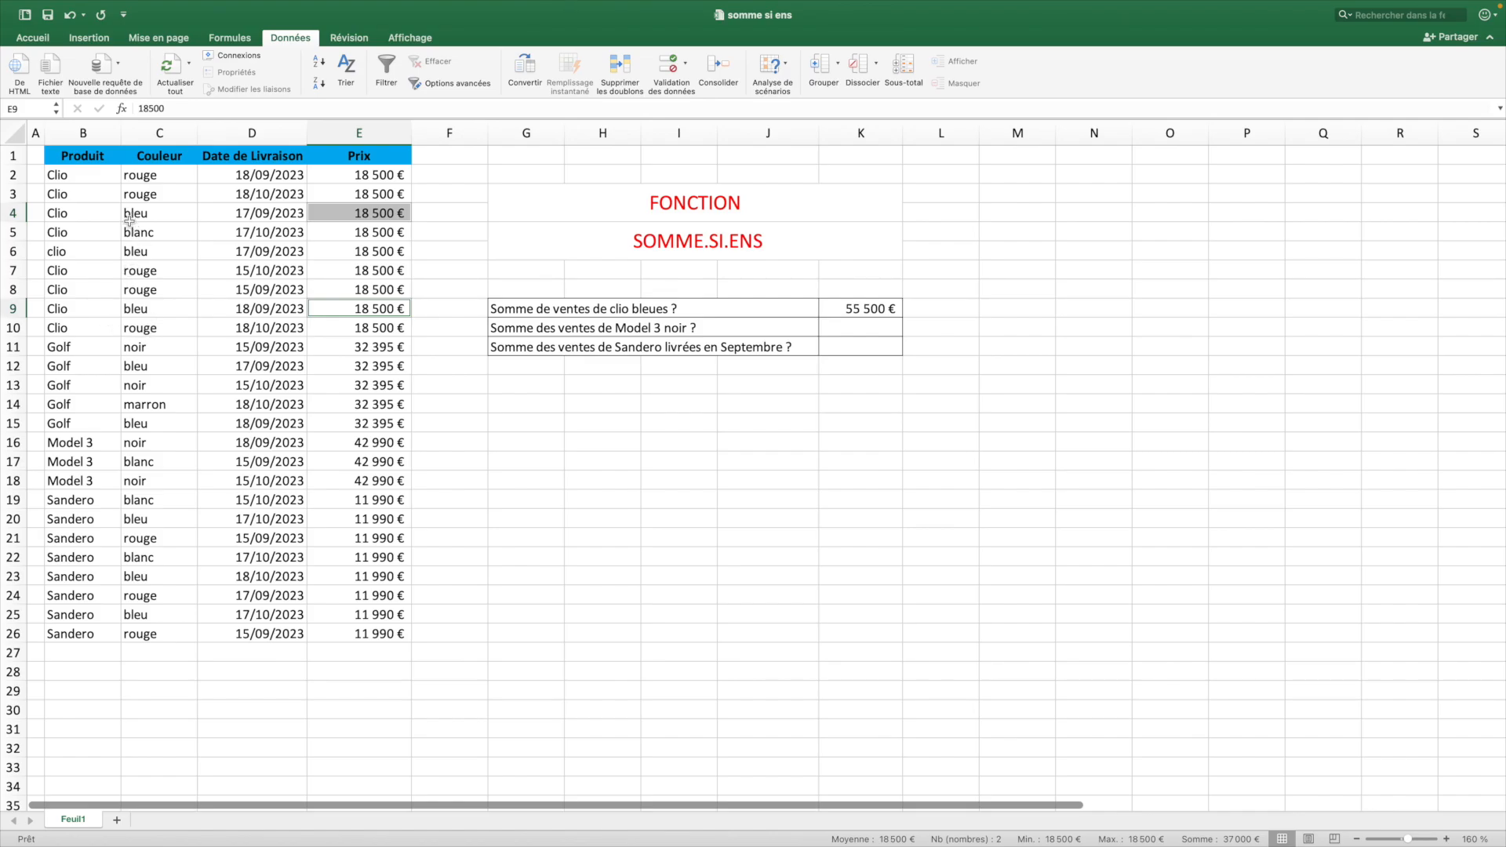
left_click(389, 251, "super")
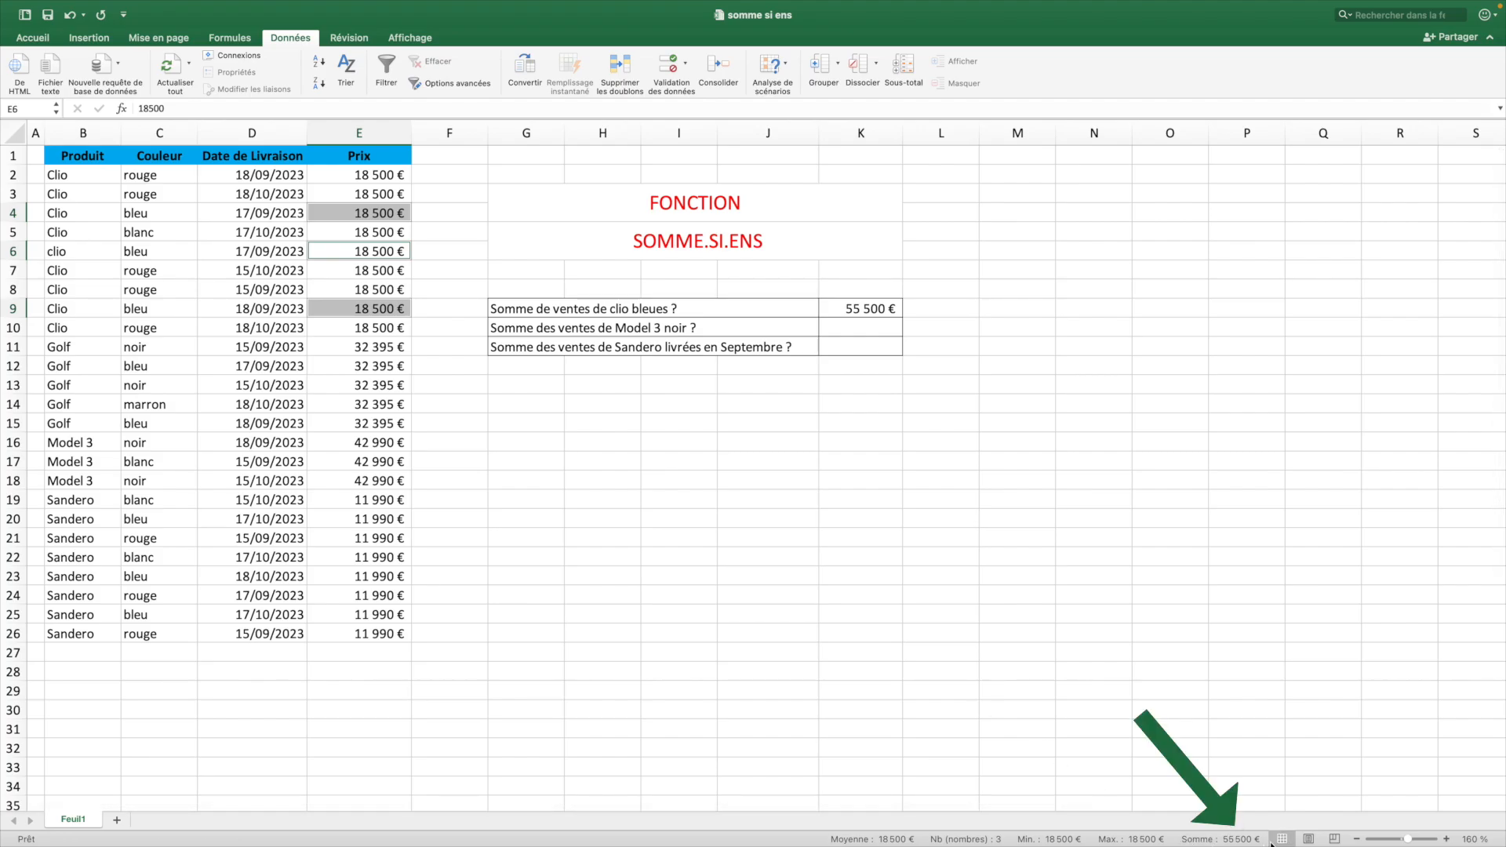
left_click(70, 14)
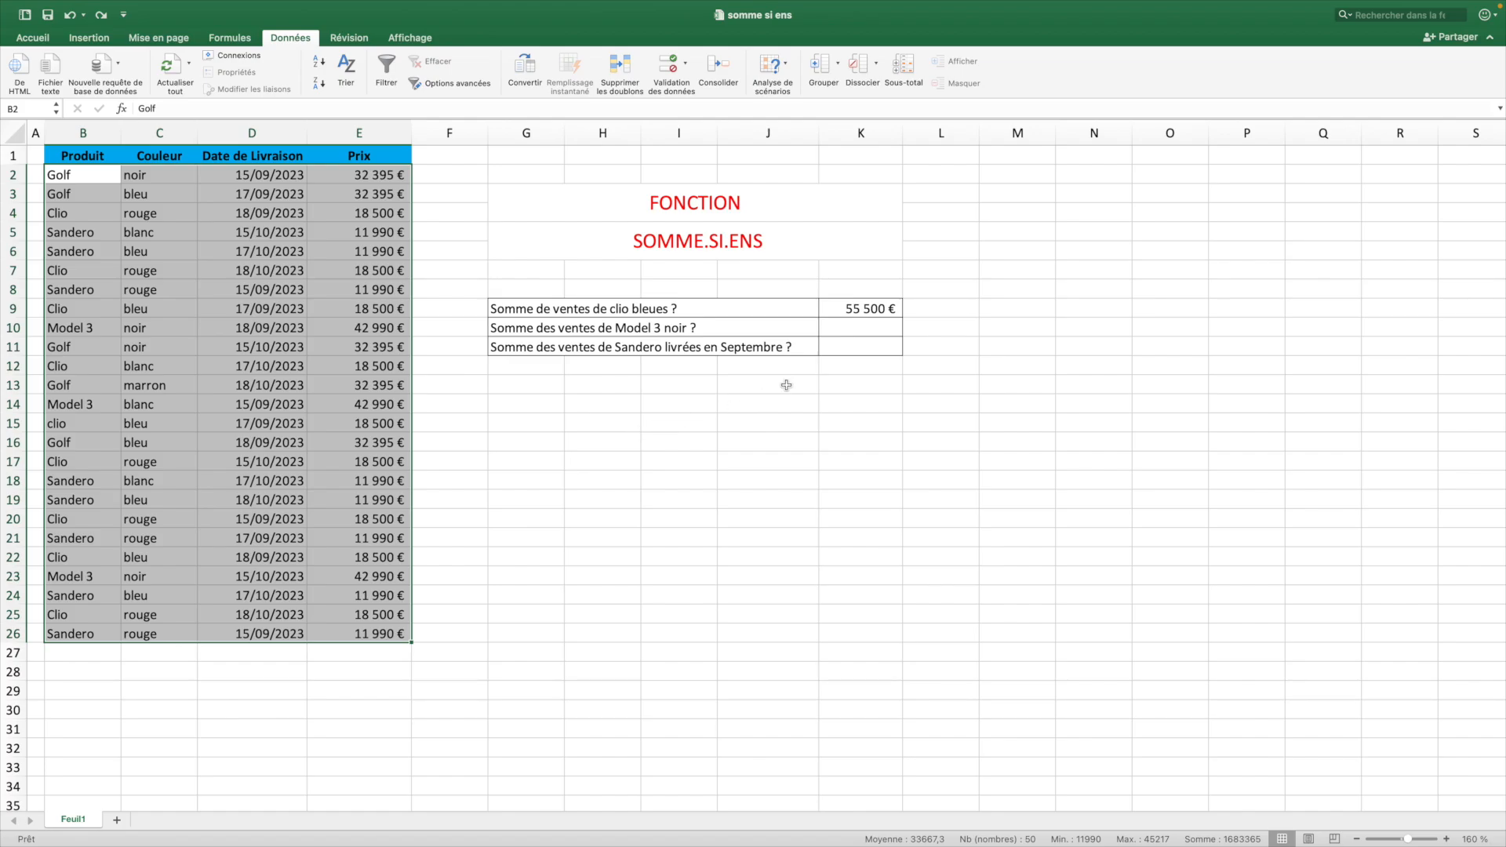
- Start a SOMME.SI.ENS formula in K10 for the black Model 3 sales, with column E:E as the sum range
left_click(892, 332)
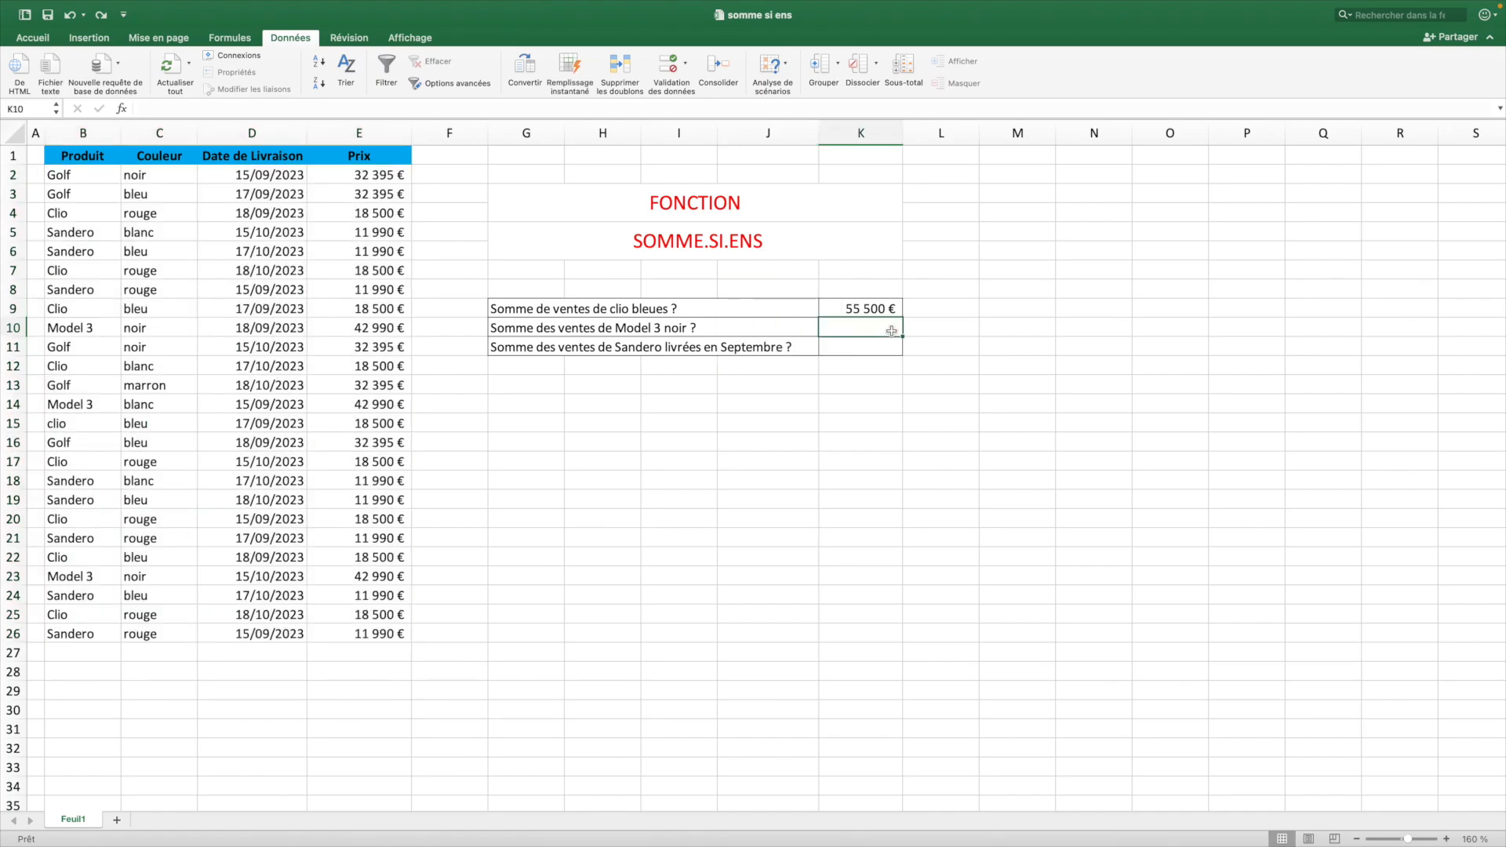
type("=som")
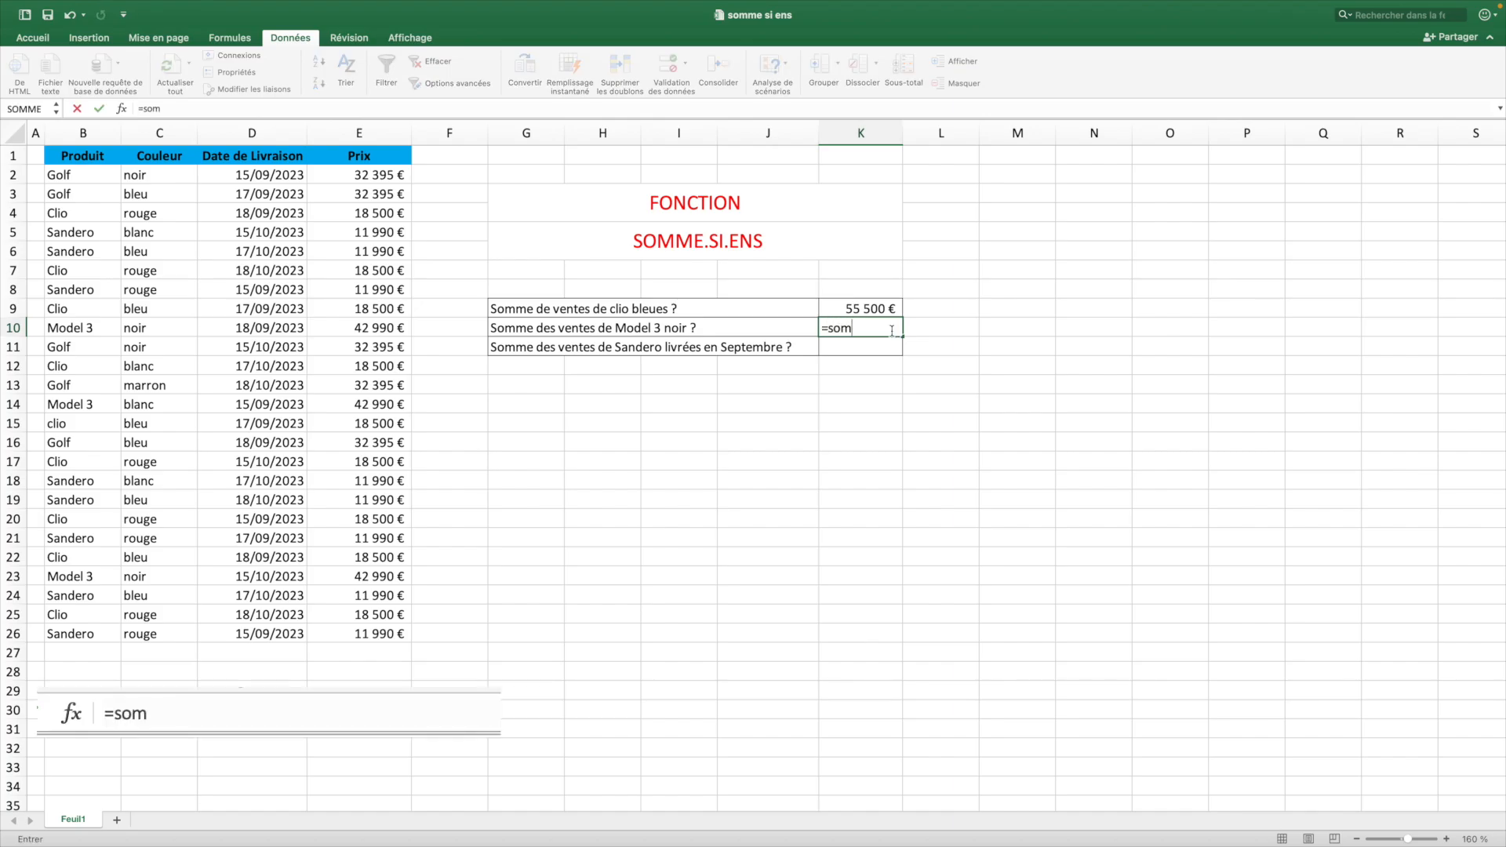
type("me.si.ens(")
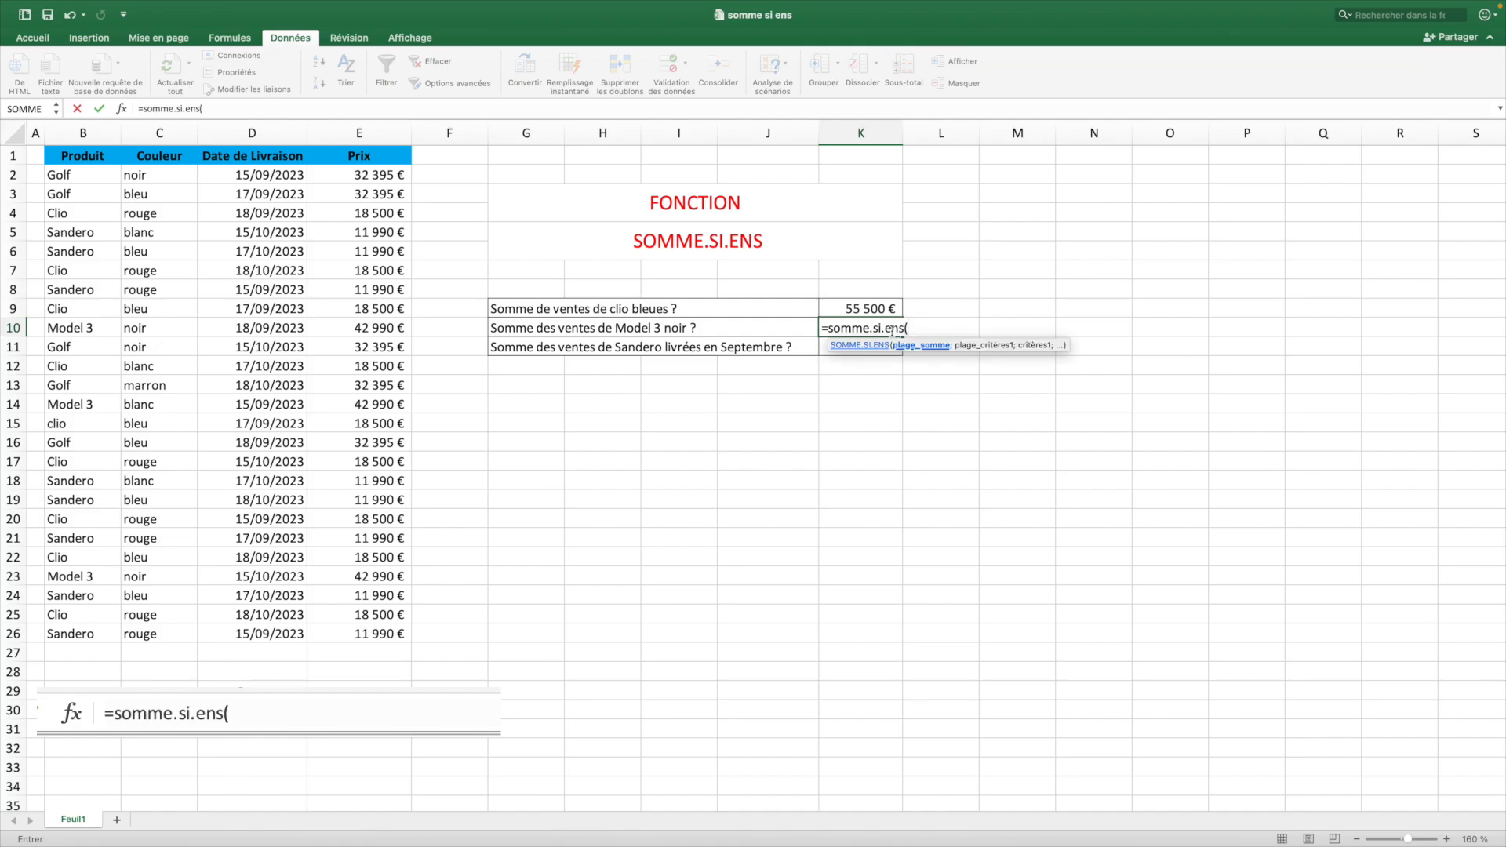
left_click(357, 131)
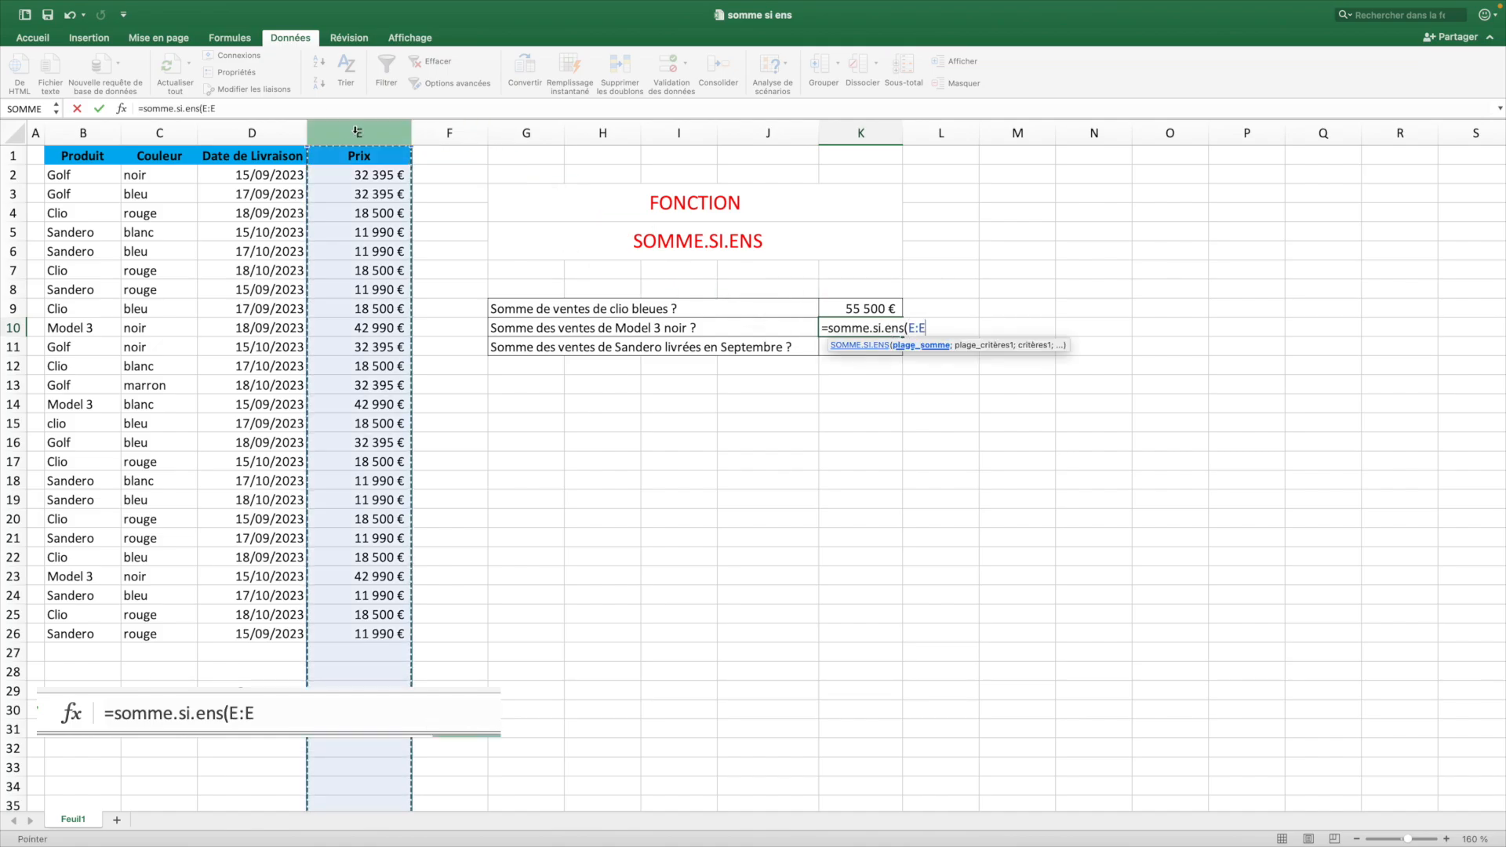
type(";")
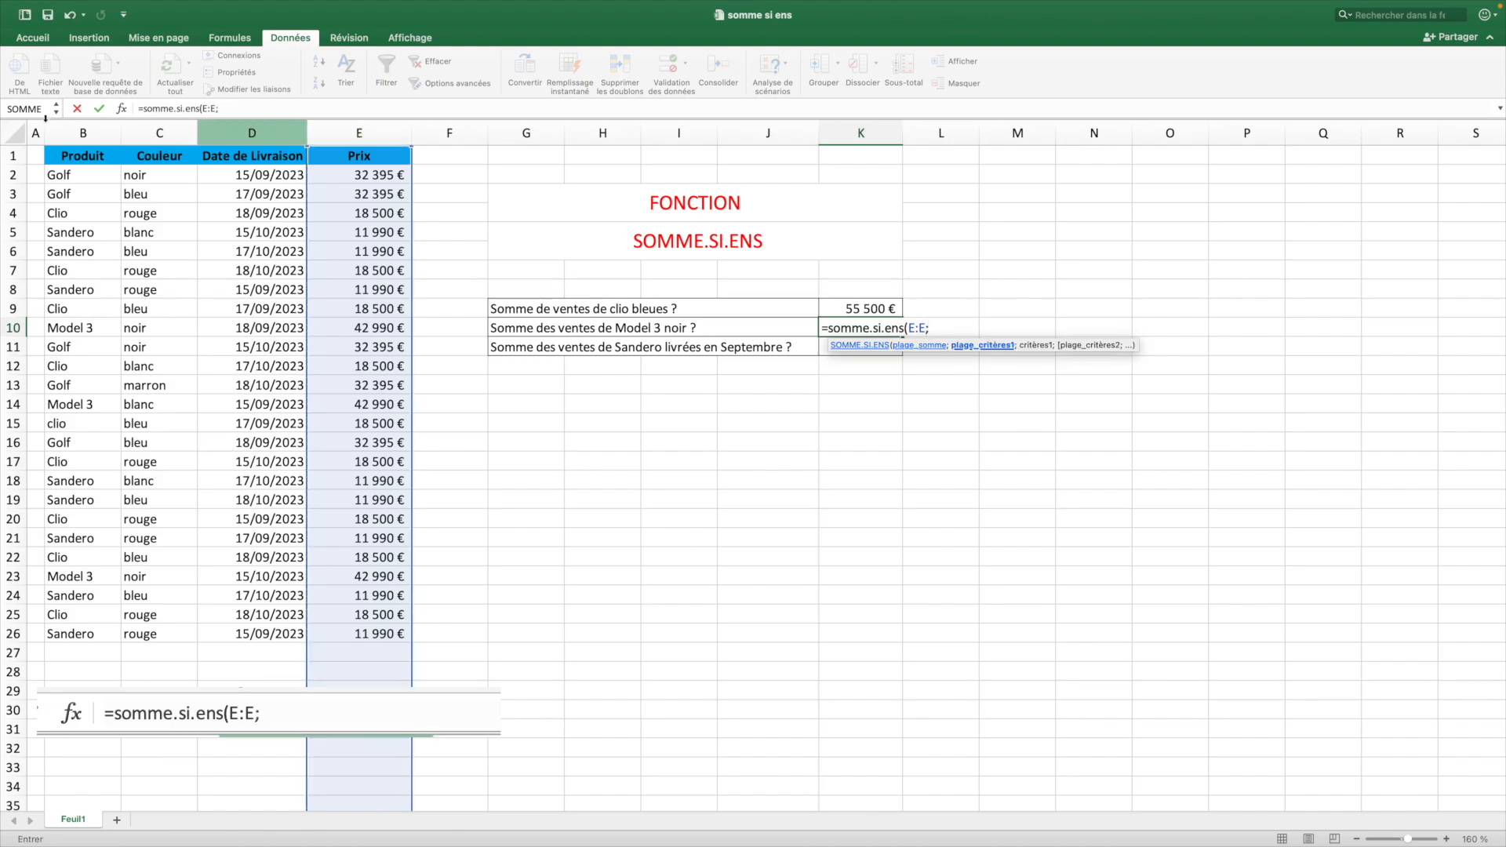
- Complete the K10 formula with the criteria "model 3" on column B:B and "noir" on column C:C
left_click(70, 133)
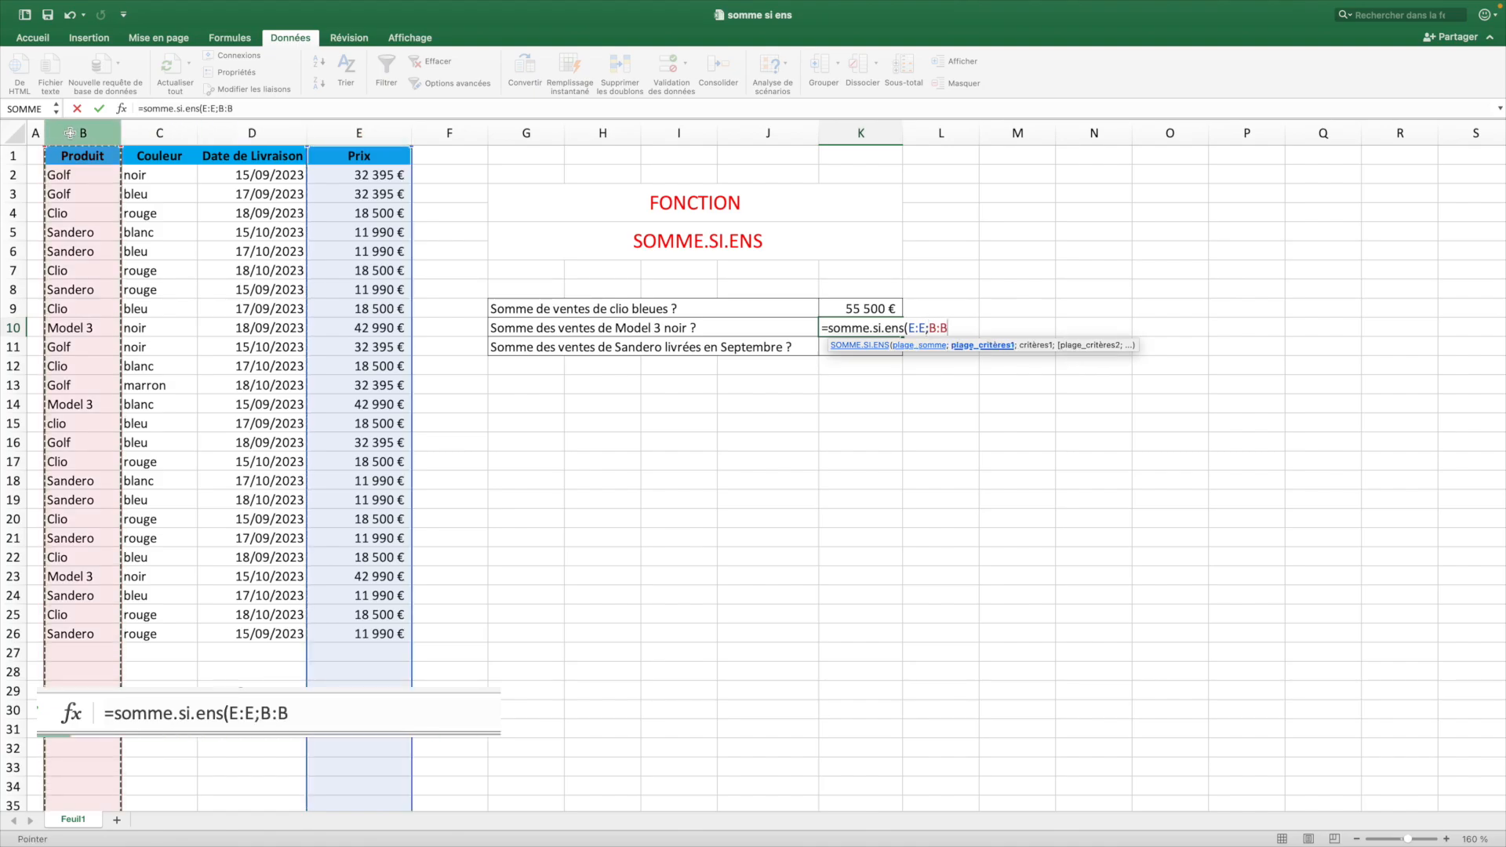
type(";\"model")
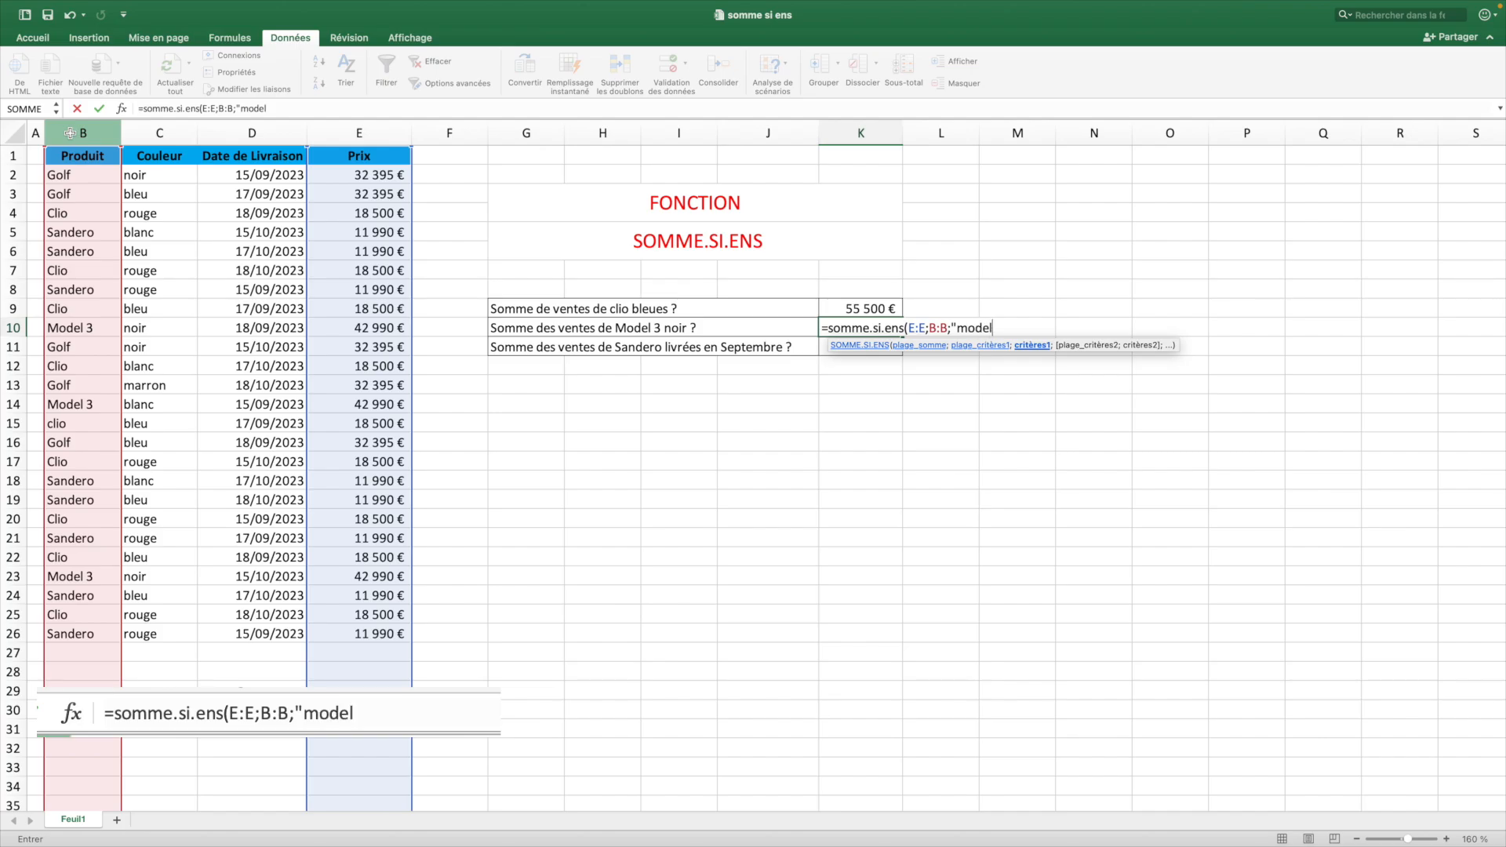
type(" 3)")
key("BackSpace")
type("\";")
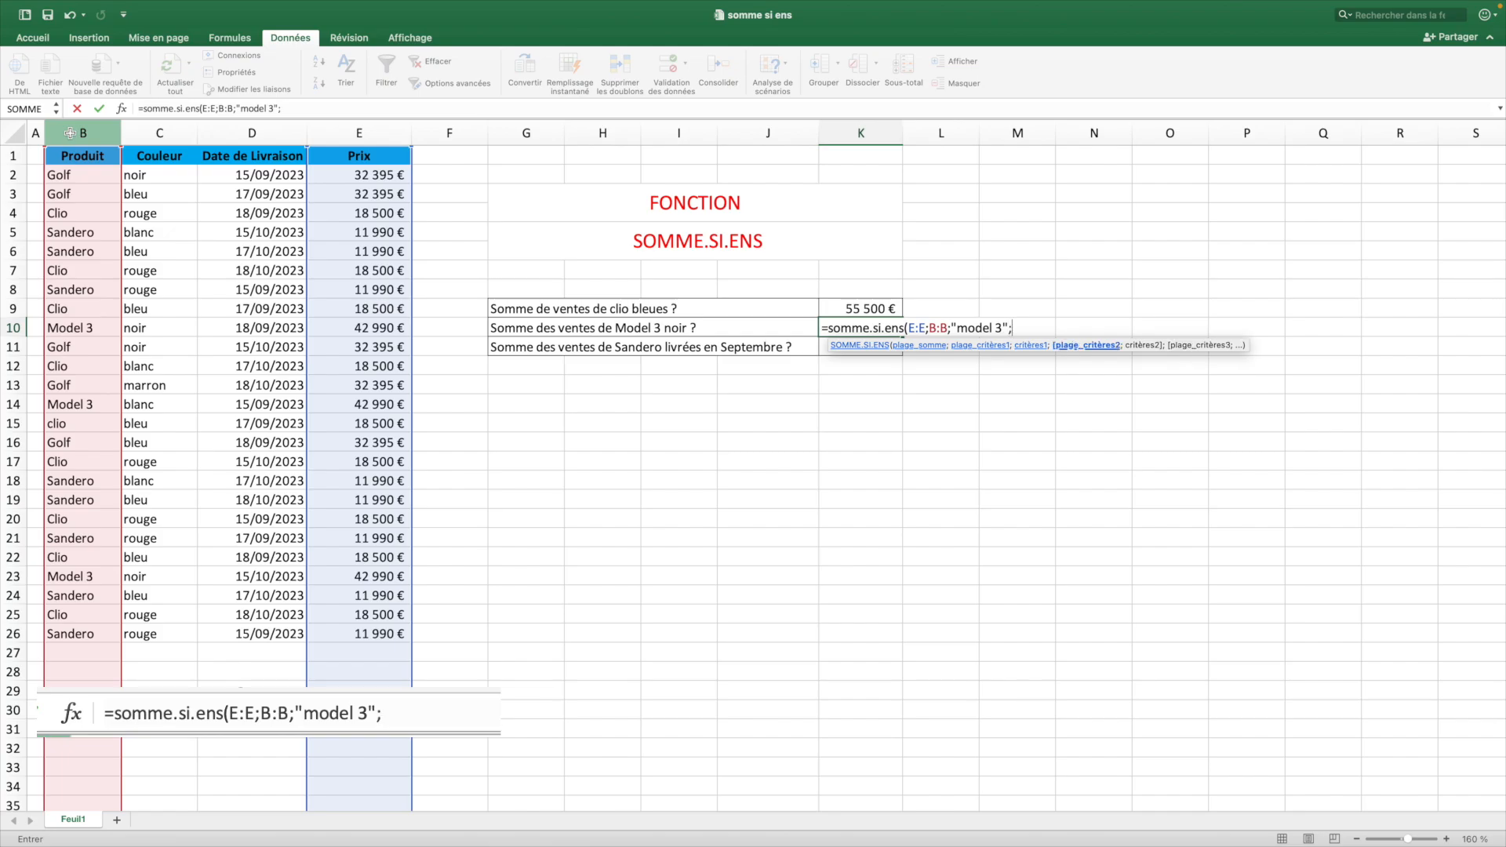
left_click(158, 133)
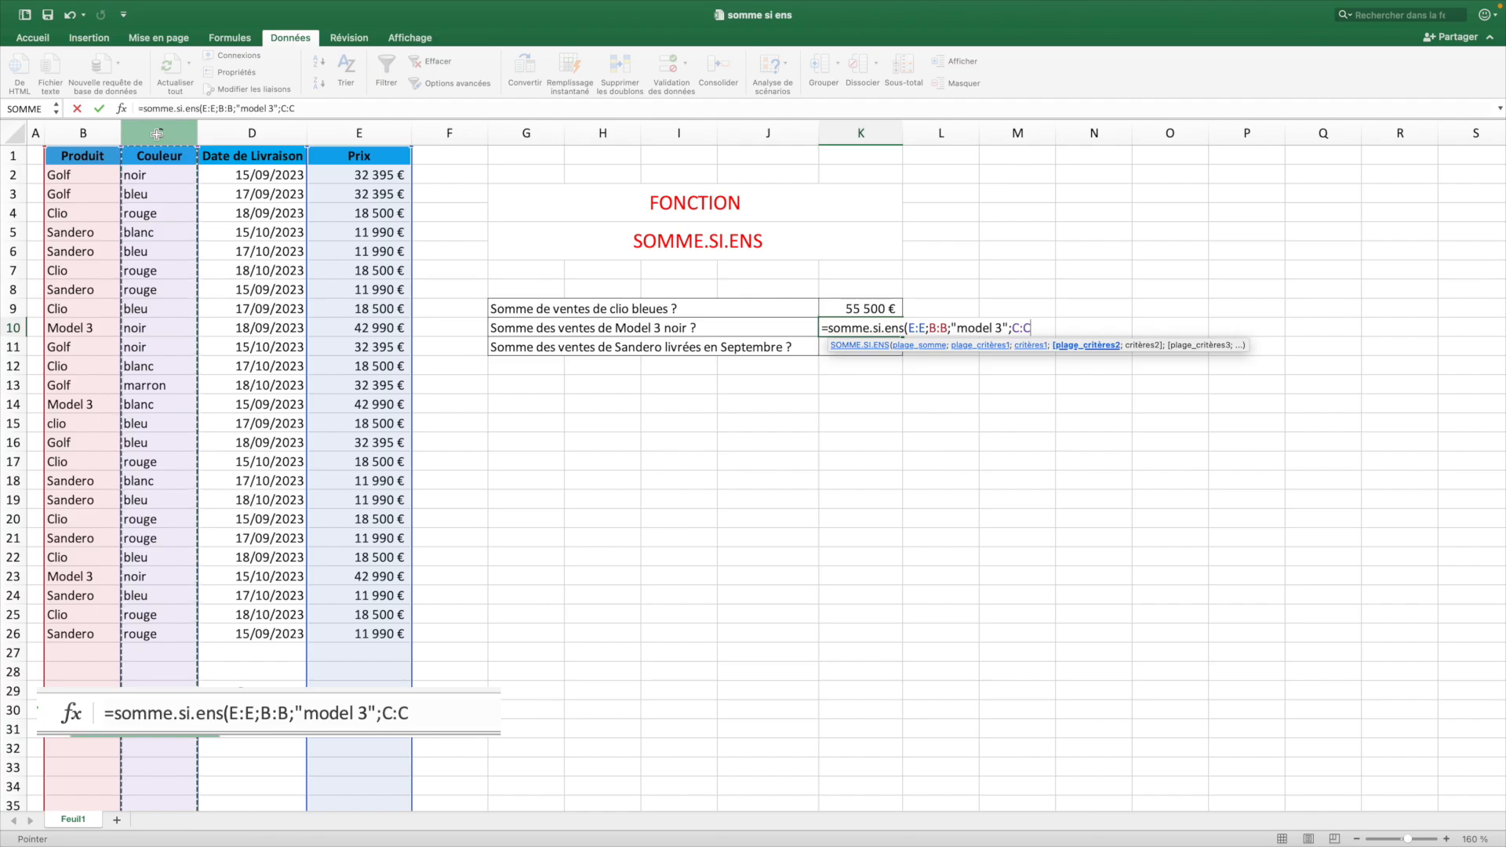
type(";")
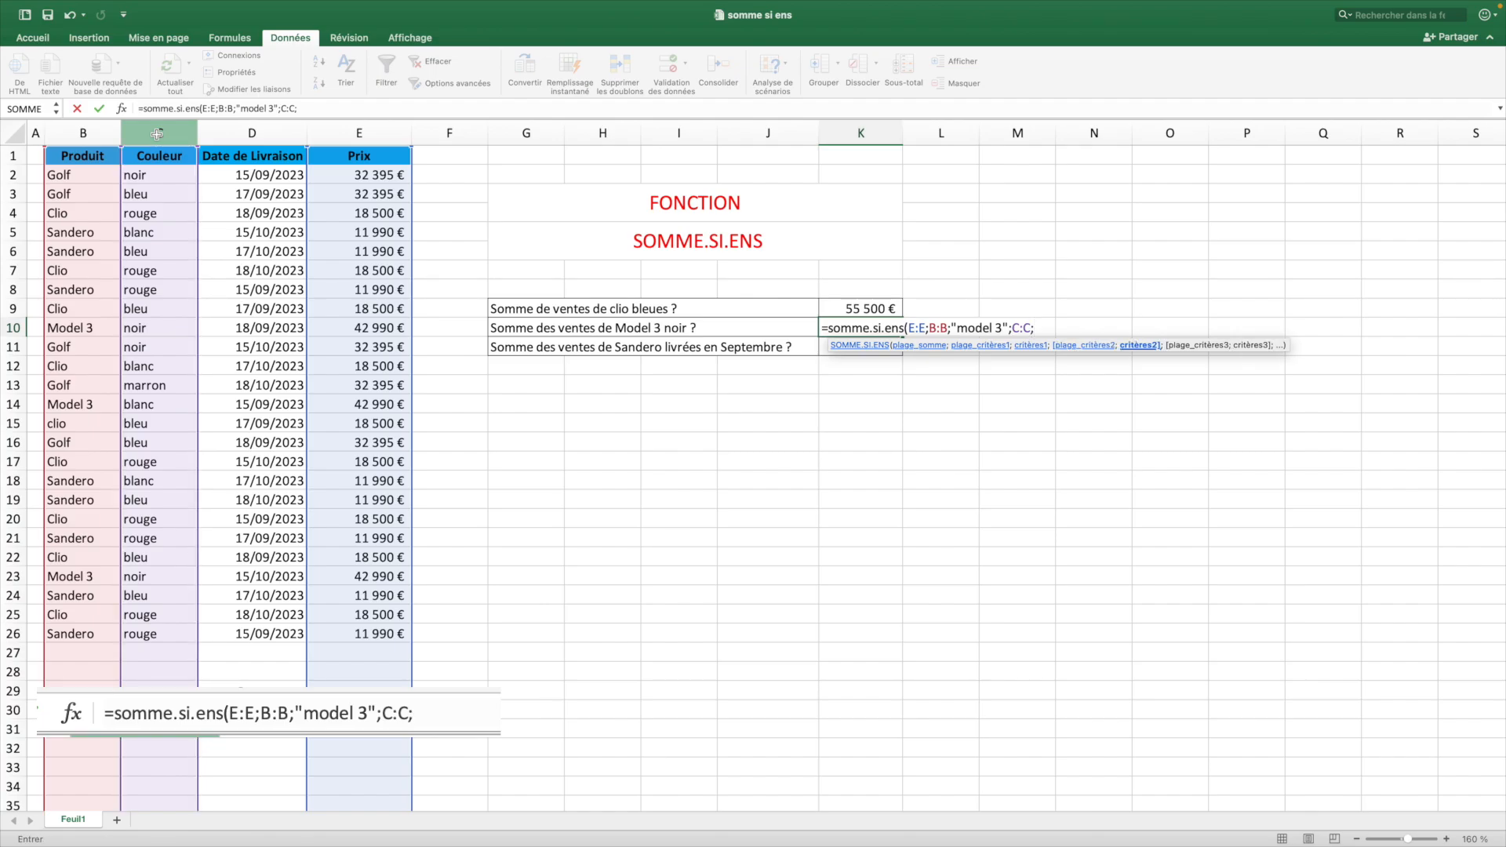
type("\"noir\")")
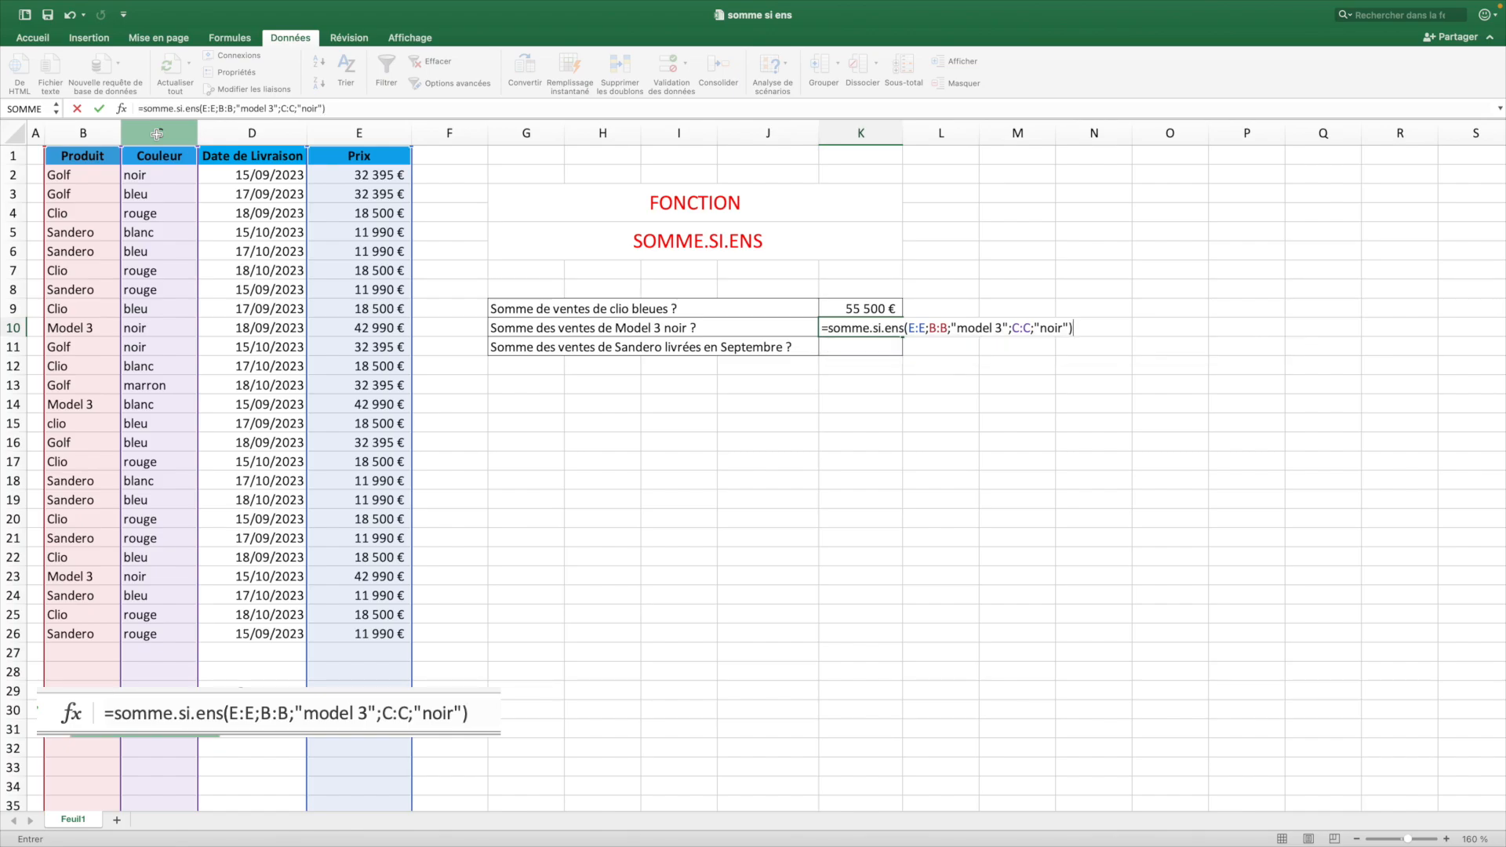
key("Return")
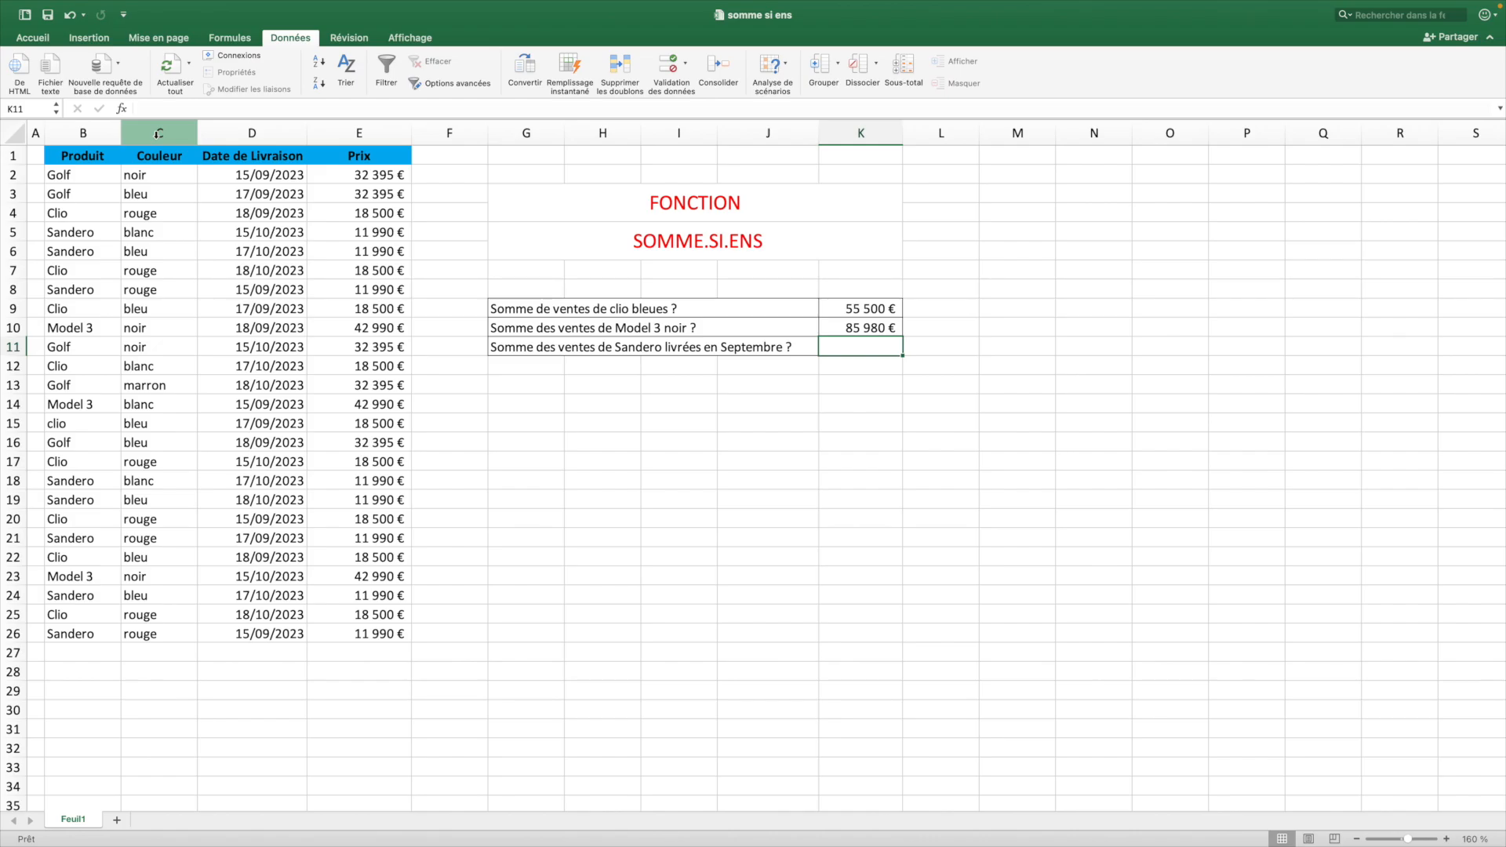
left_click(275, 174)
left_click_drag(274, 175, 279, 386)
left_click_drag(278, 455, 278, 480)
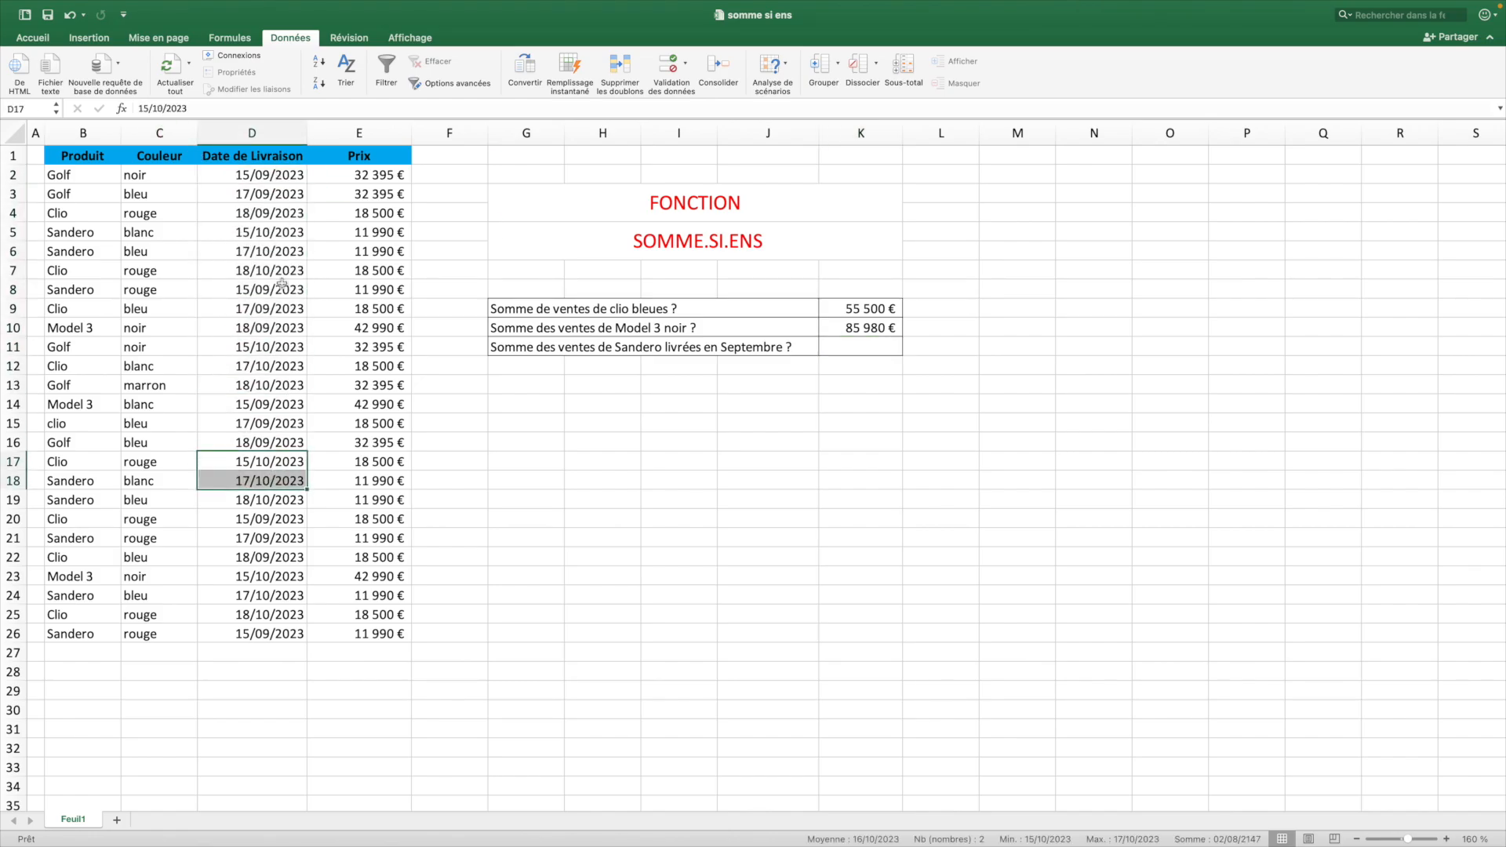
- Start a SOMME.SI.ENS formula in K11 for the September Sandero sales, with column E:E as the sum range
left_click(865, 347)
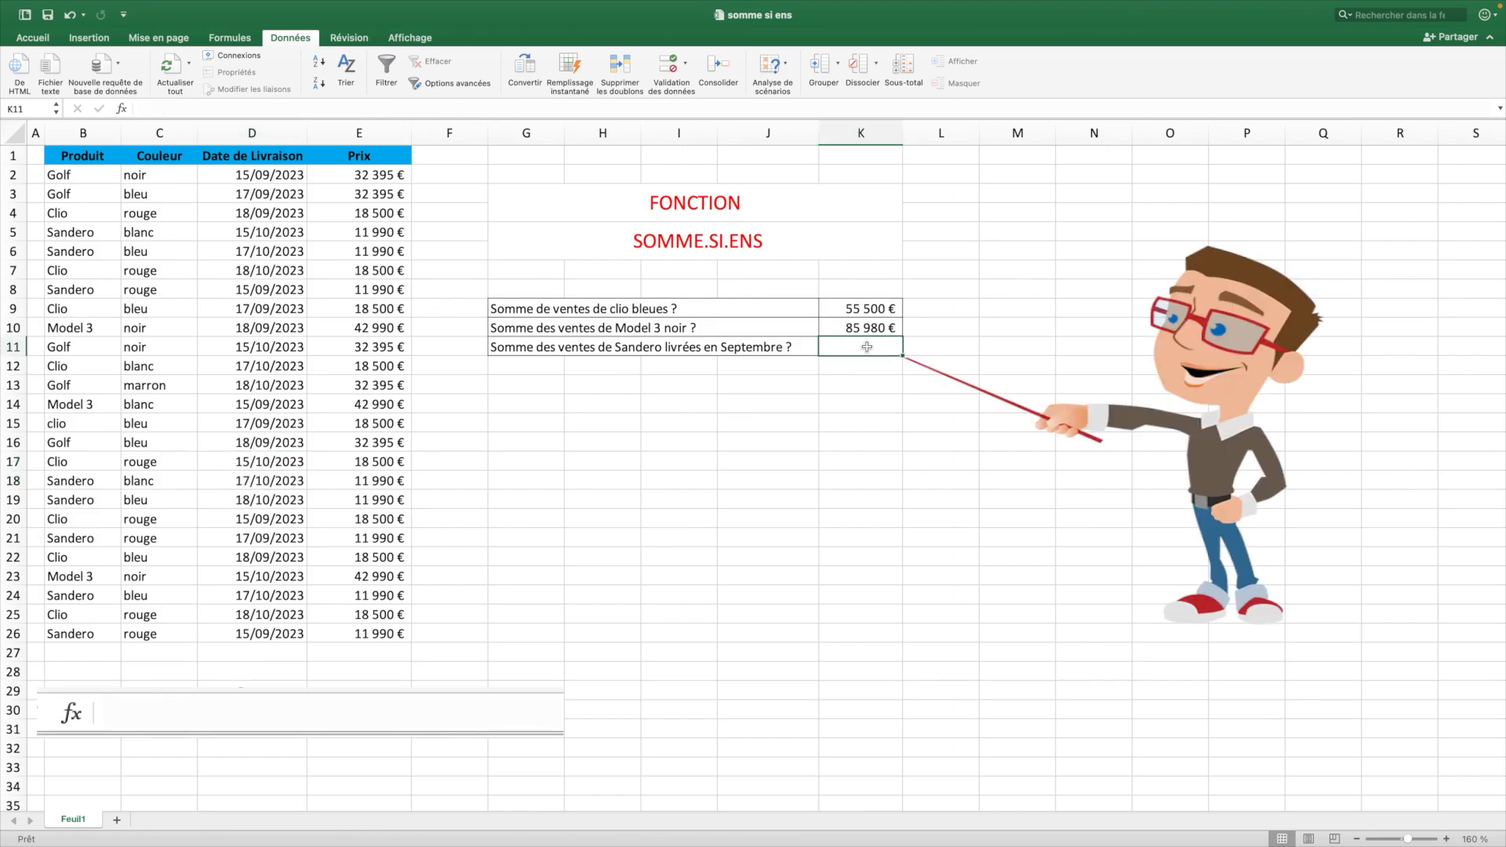
type("=somme(")
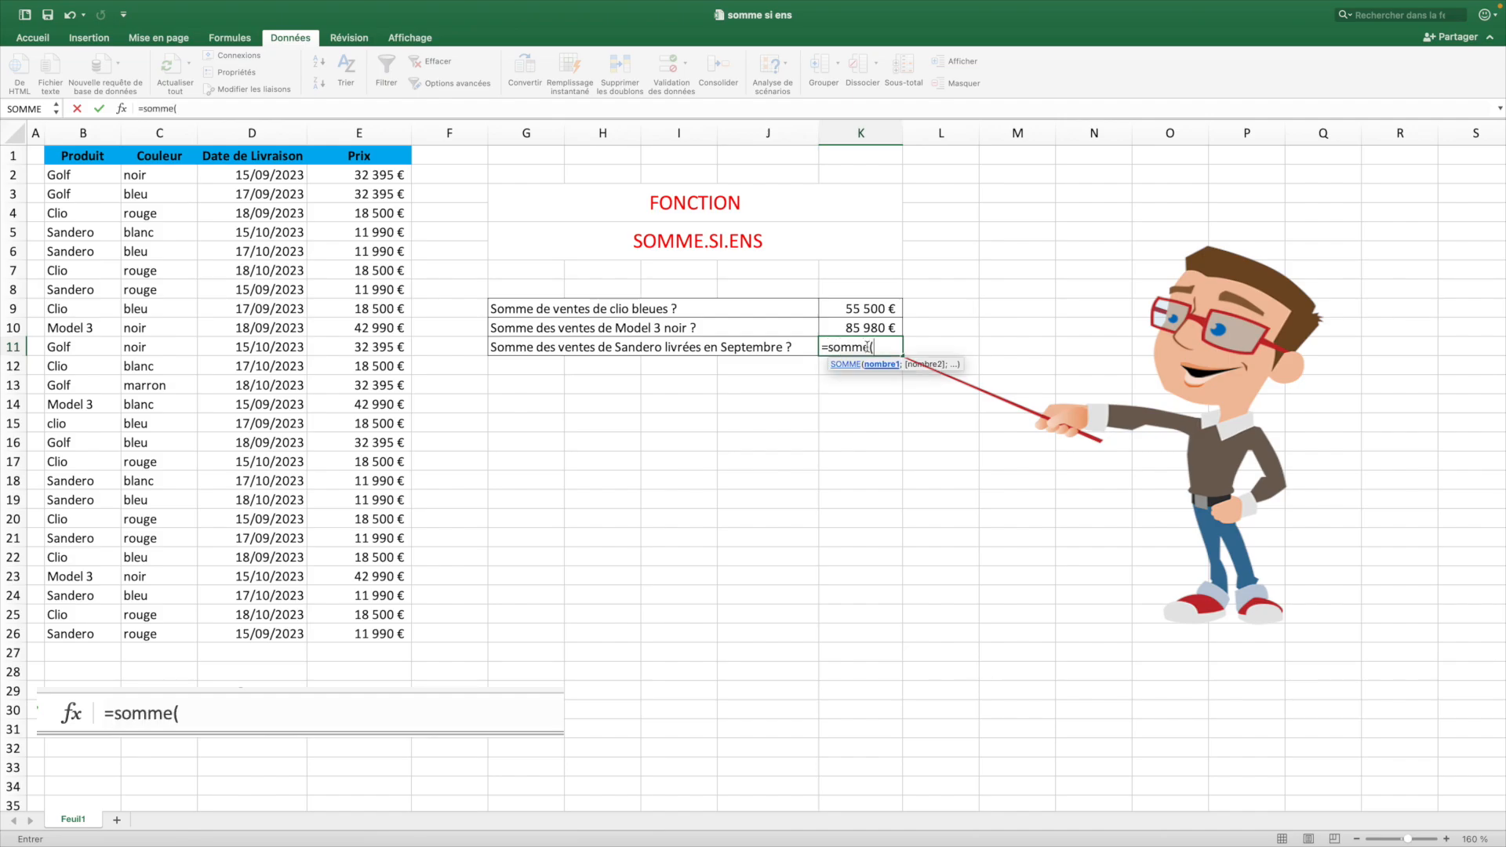
key("BackSpace")
type(".si.")
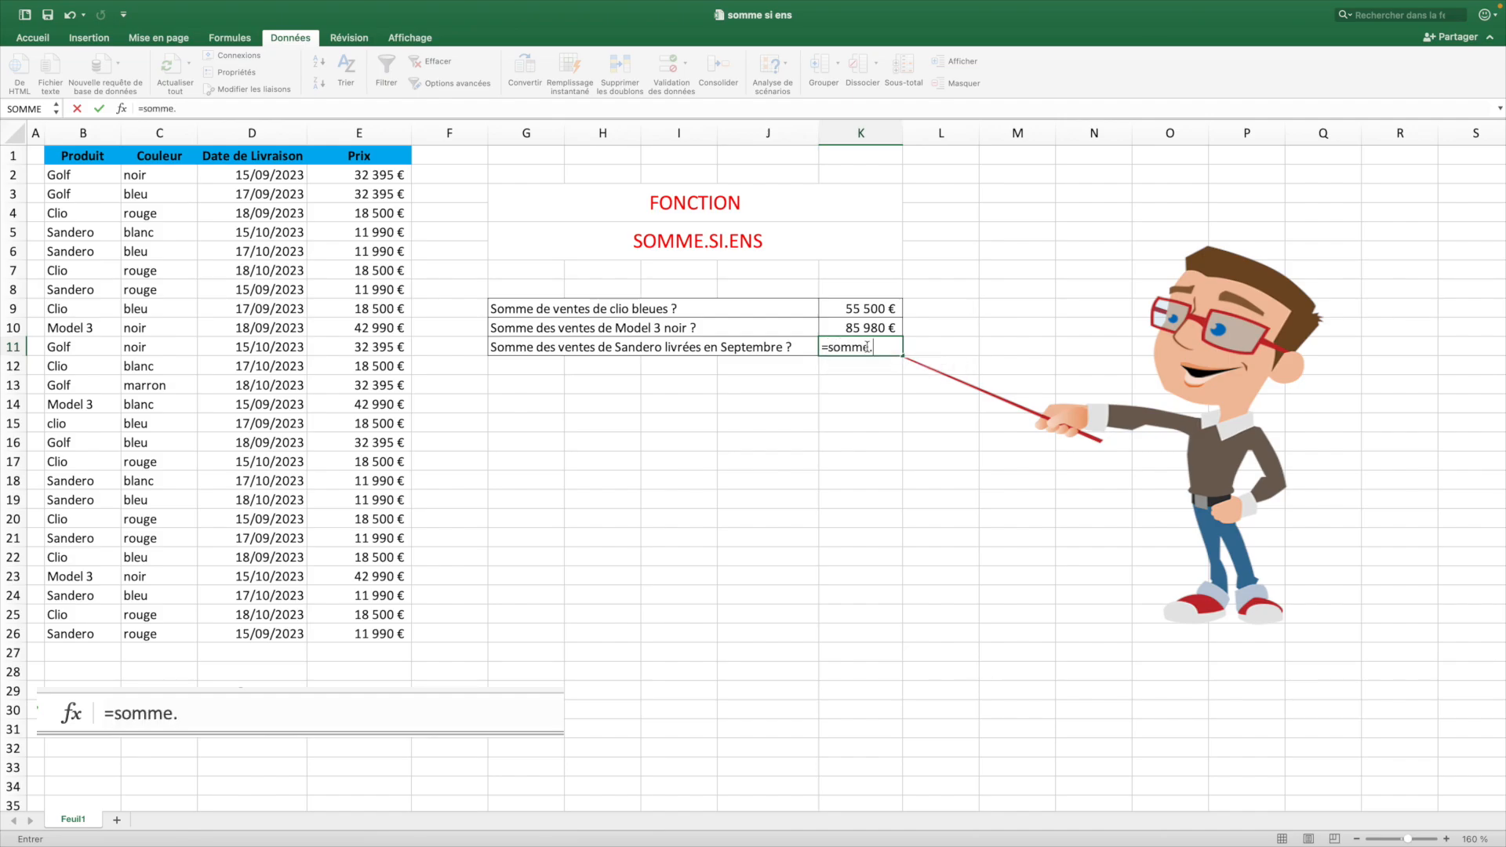
type("ens(")
left_click(355, 128)
type(";")
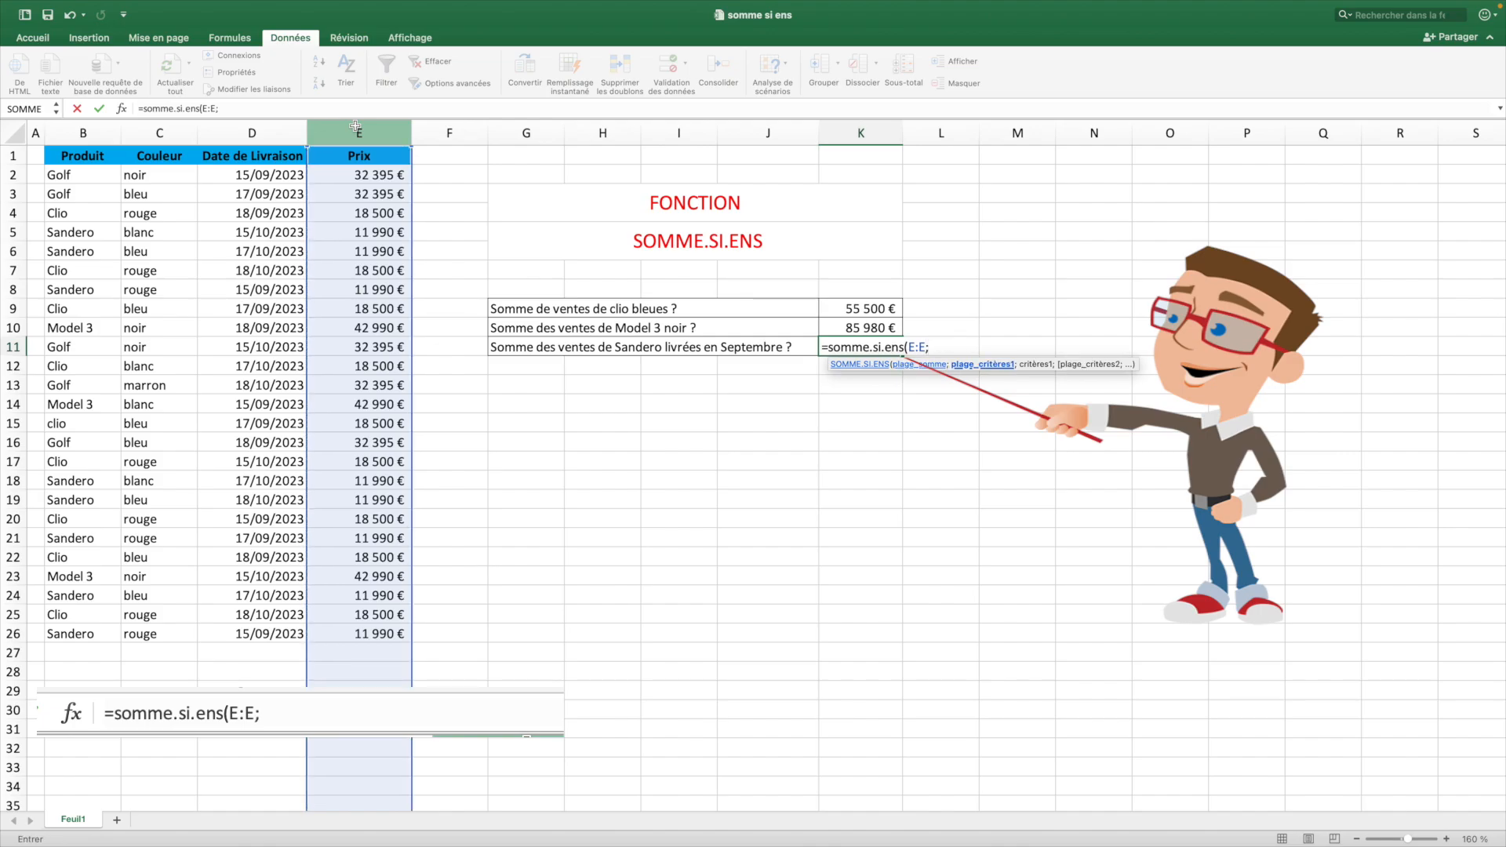
- Add the first criterion to the K11 formula: "sandero" on column B:B
left_click(84, 133)
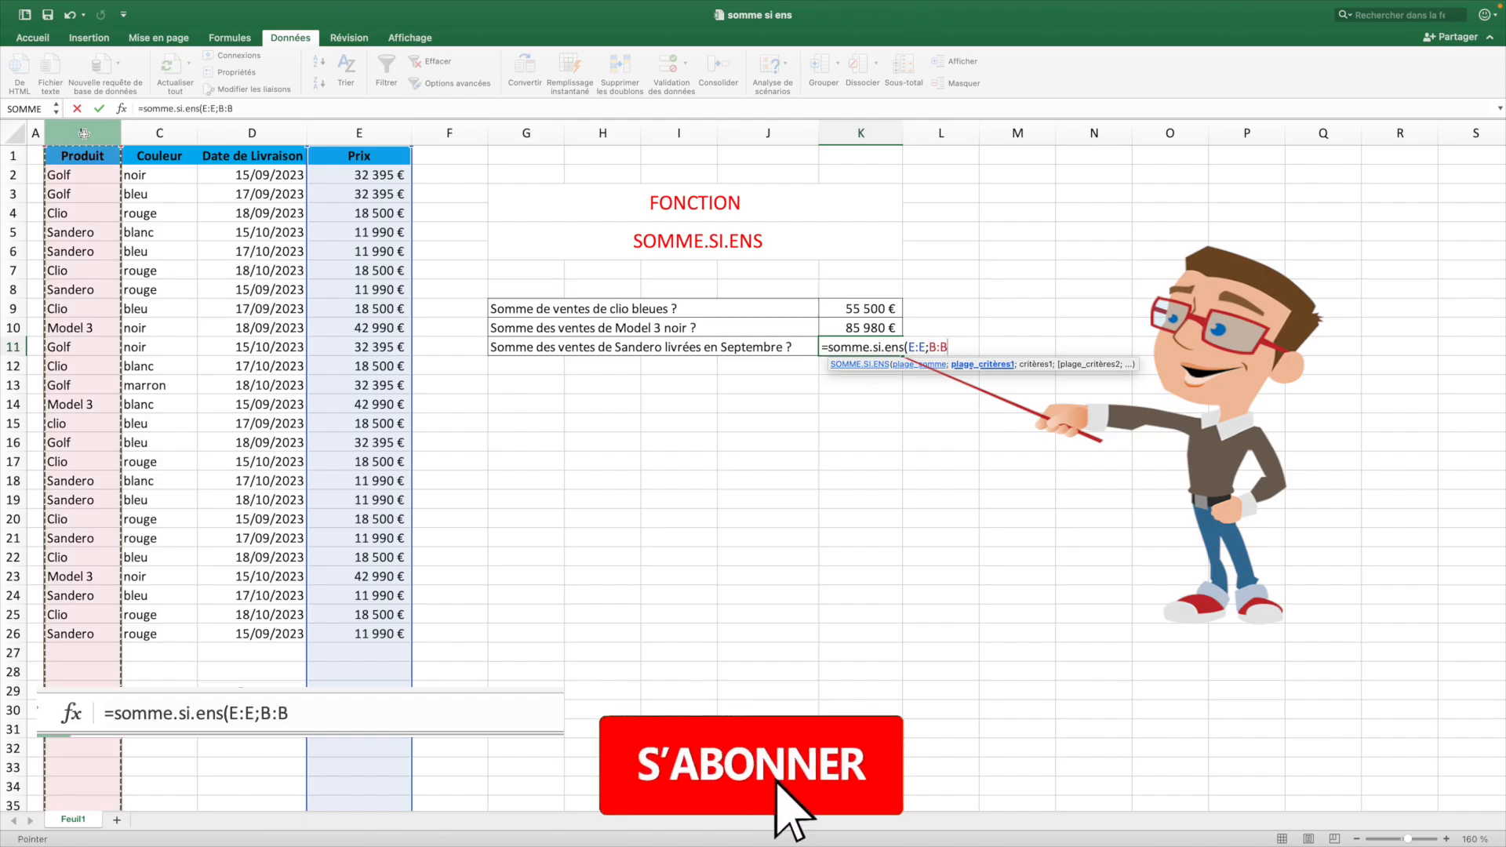
type(";\"")
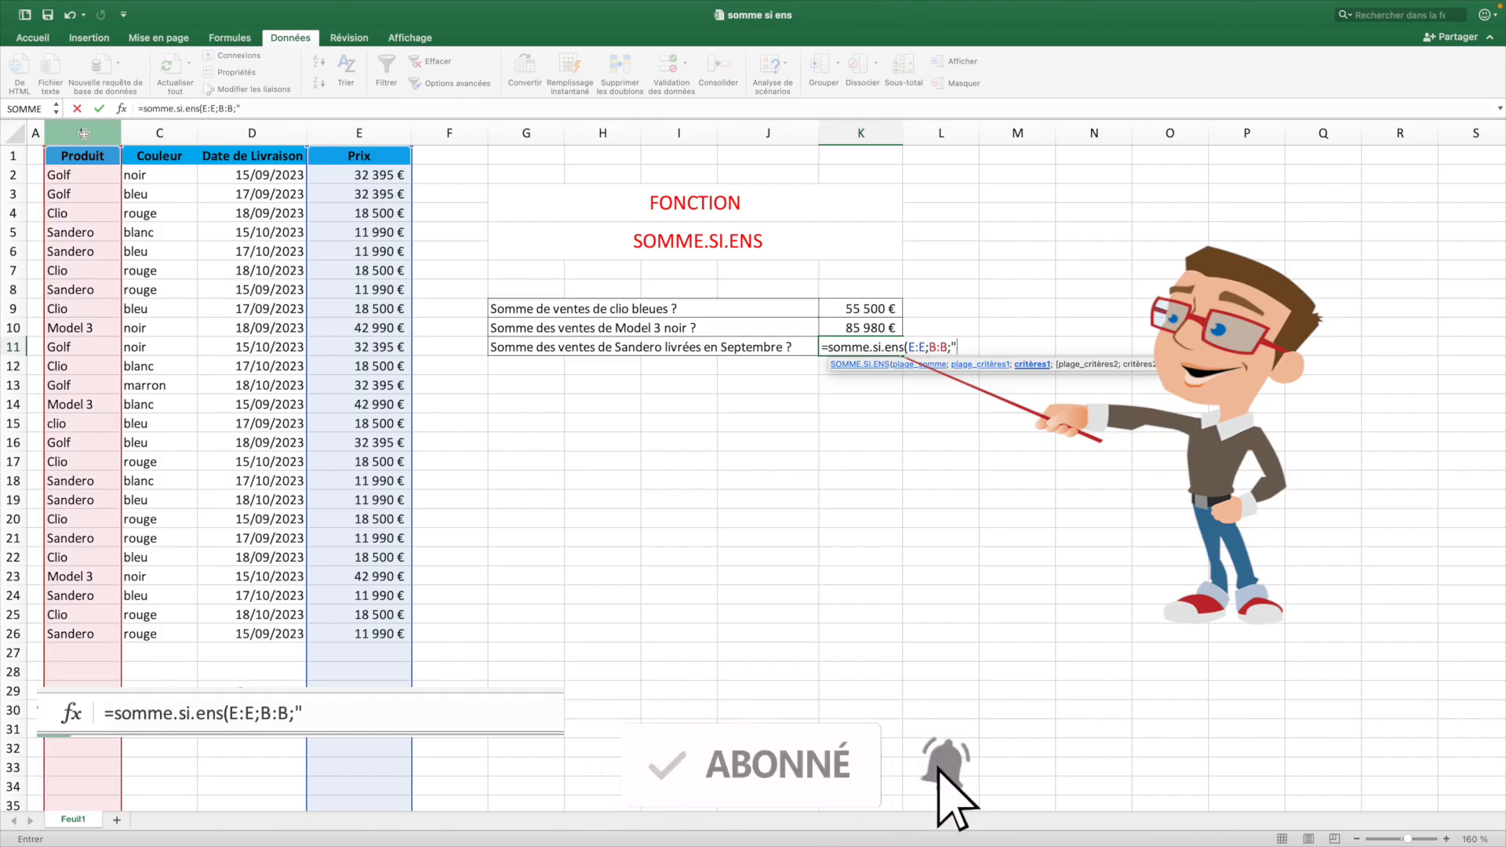
type("sander")
type("o\"")
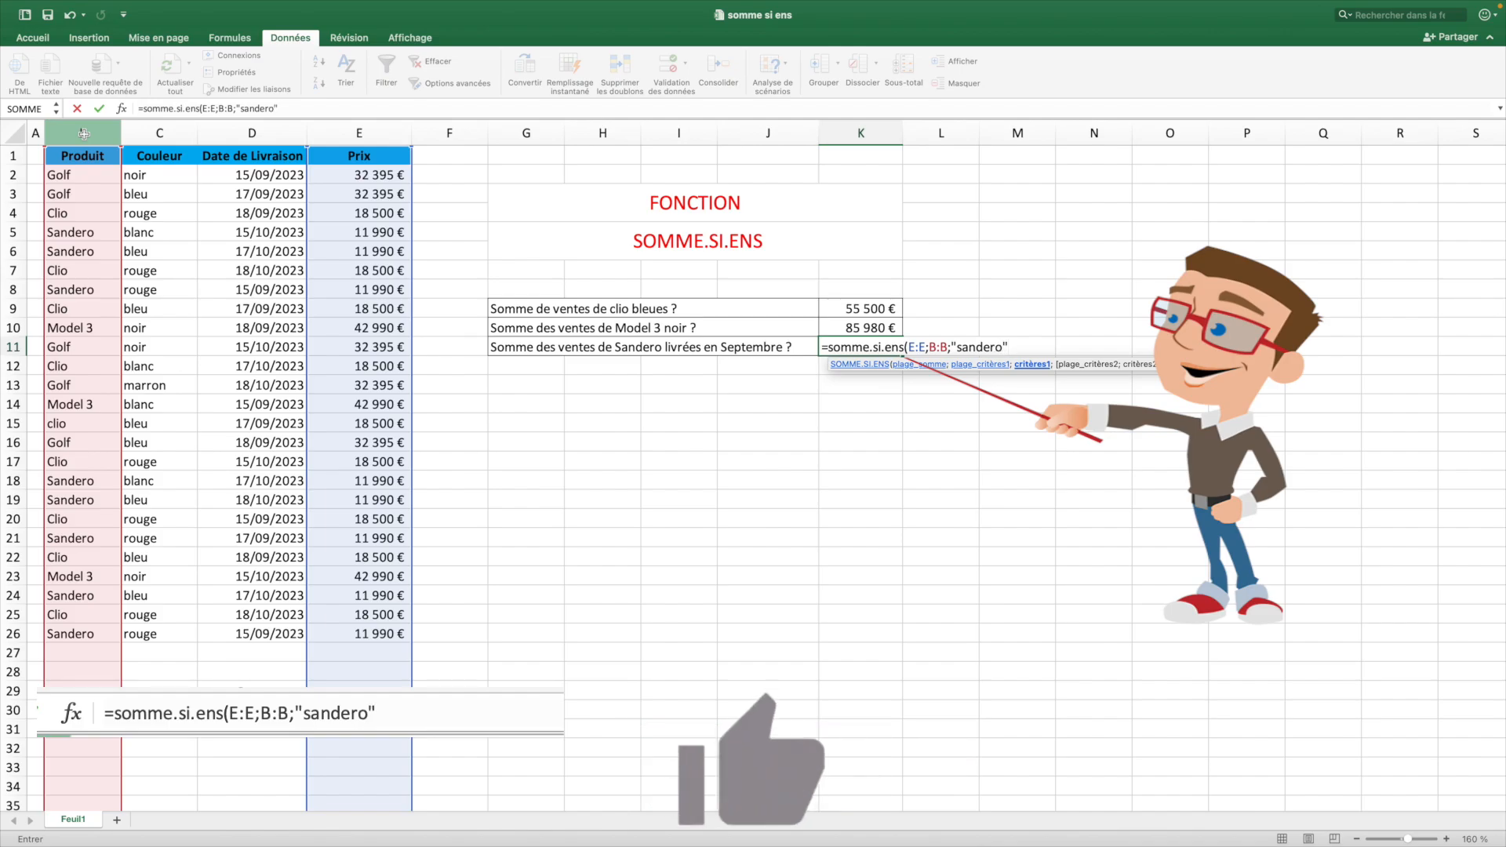
type(";")
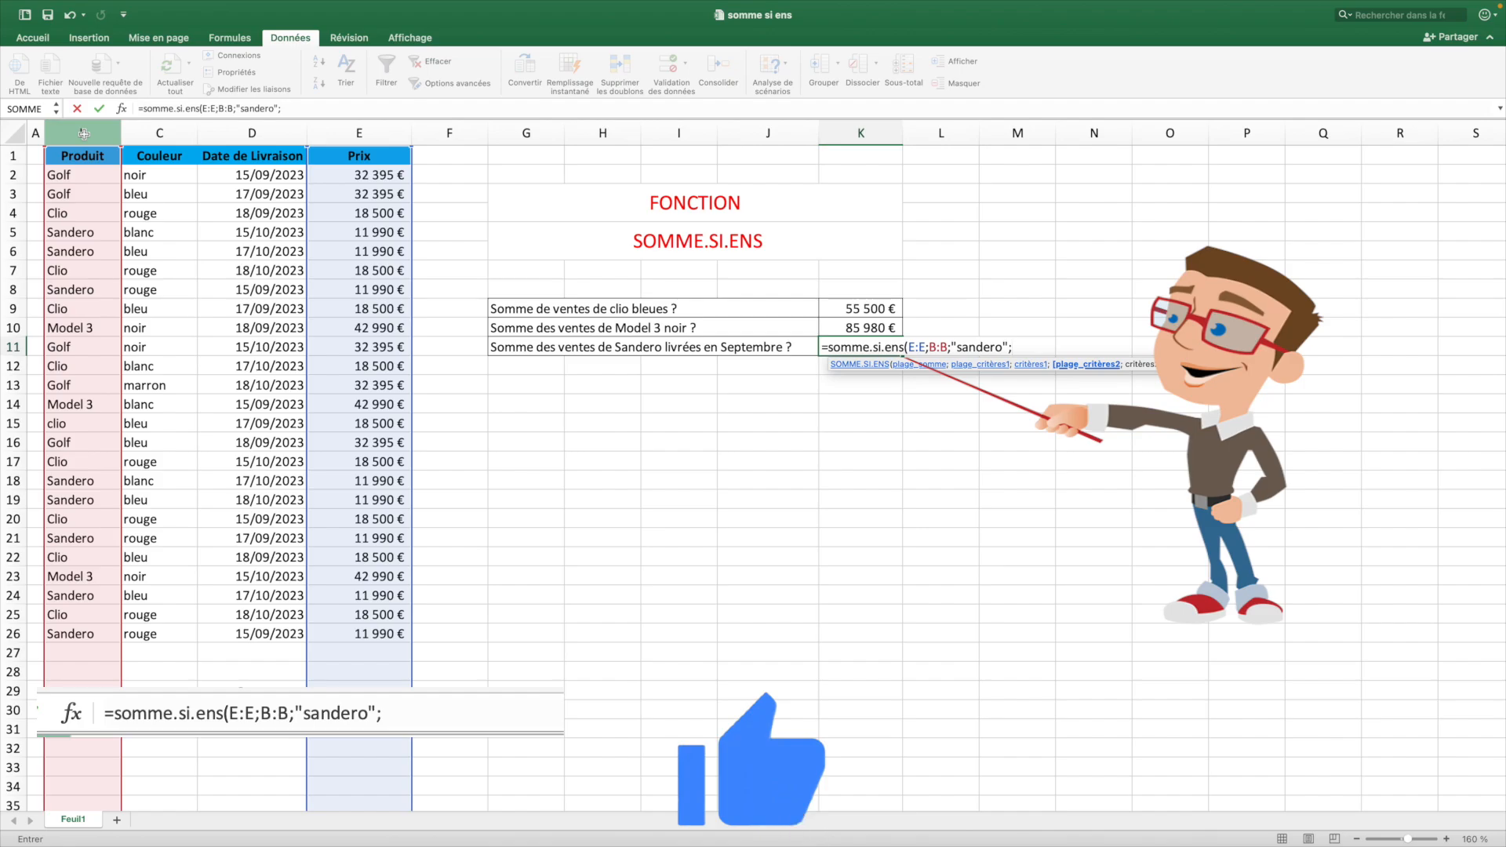
- Complete the K11 formula with the delivery date criterion "<01/10/2023" on column D:D
left_click(251, 134)
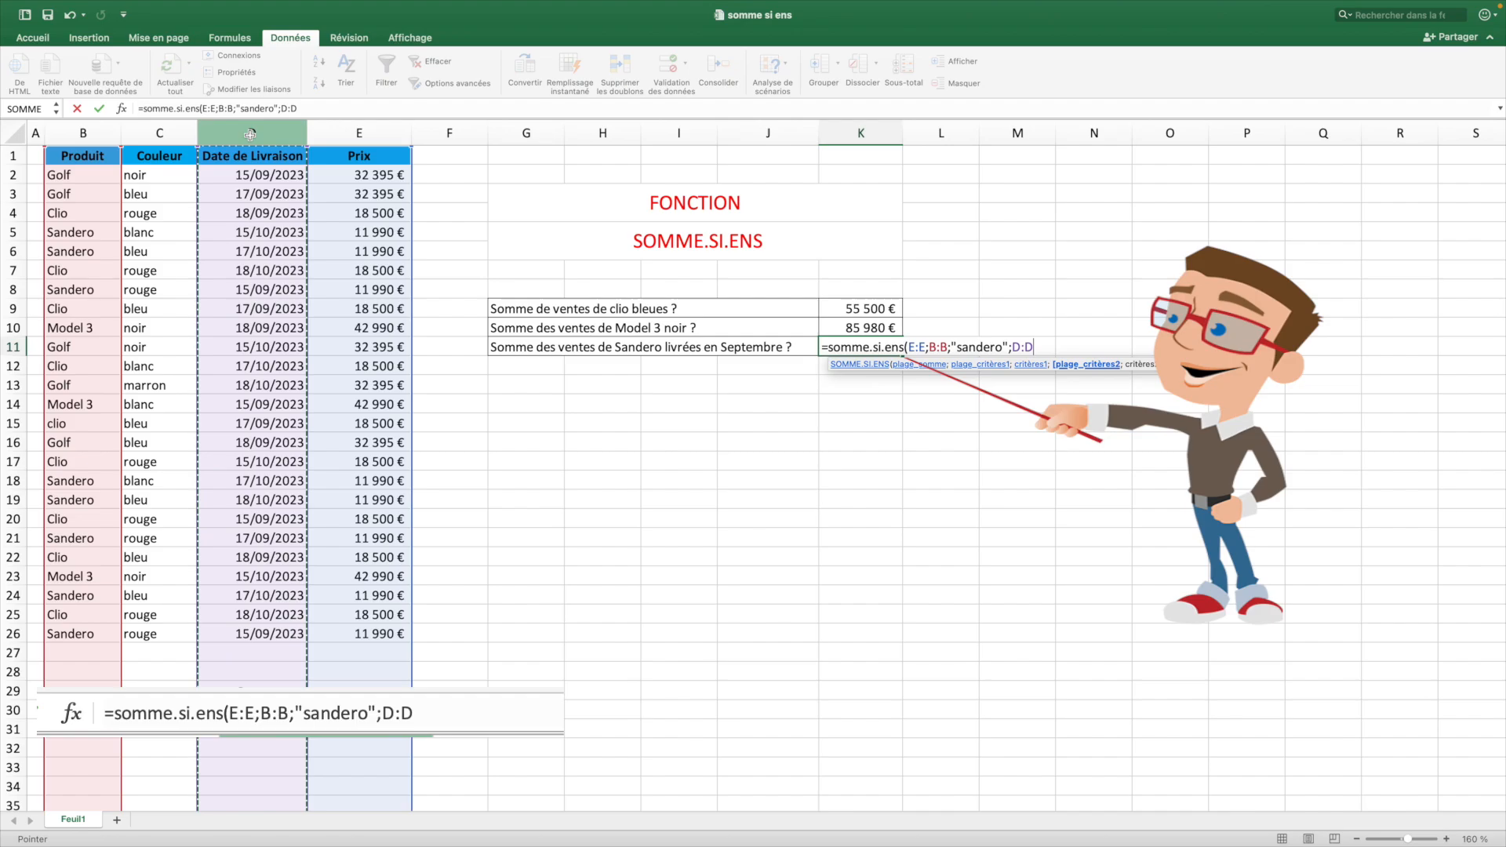
type(";")
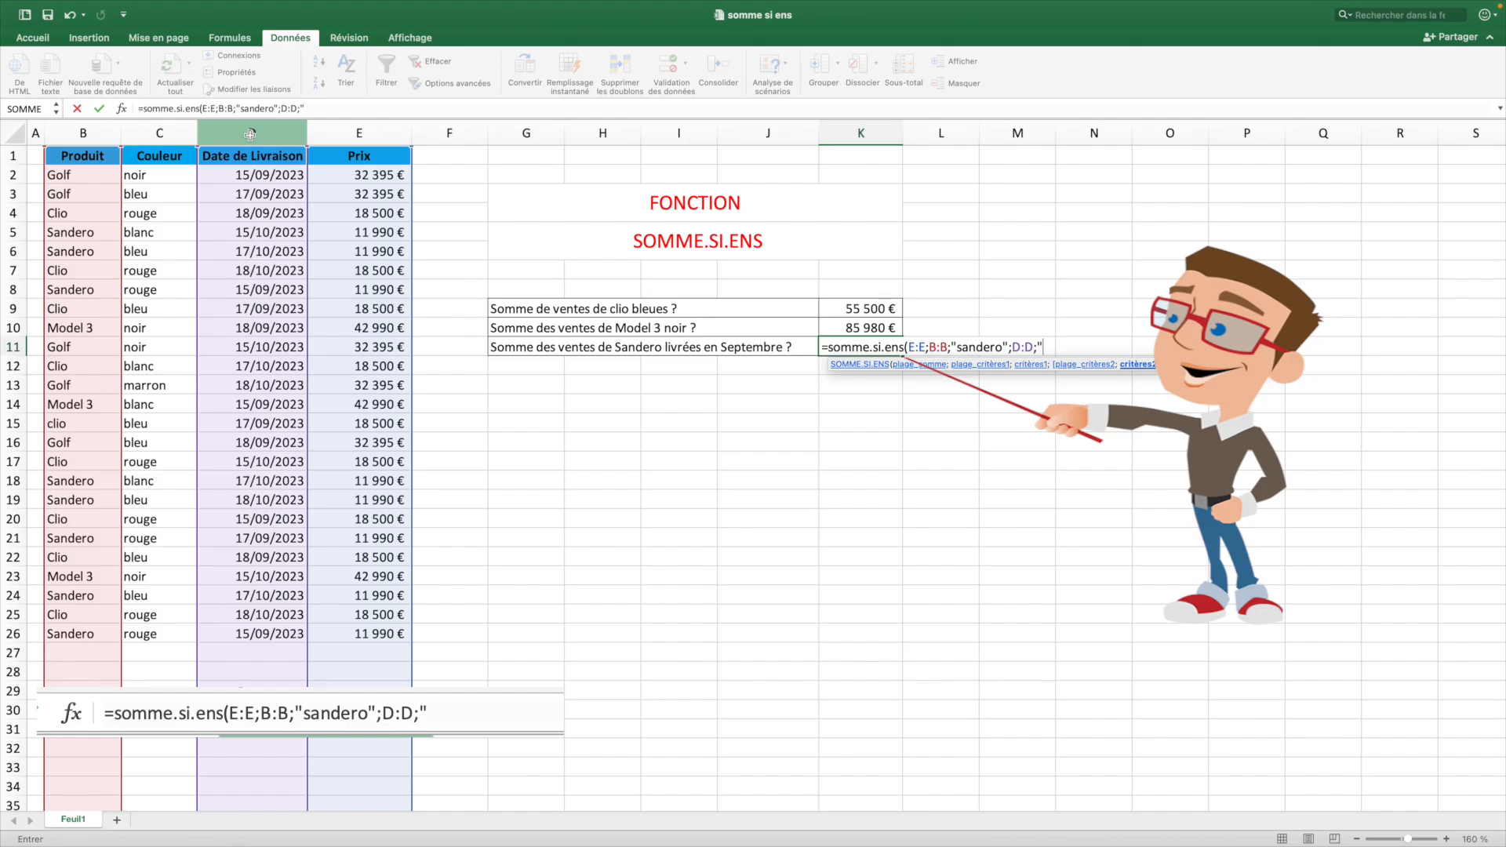
type("\"<01/10/202")
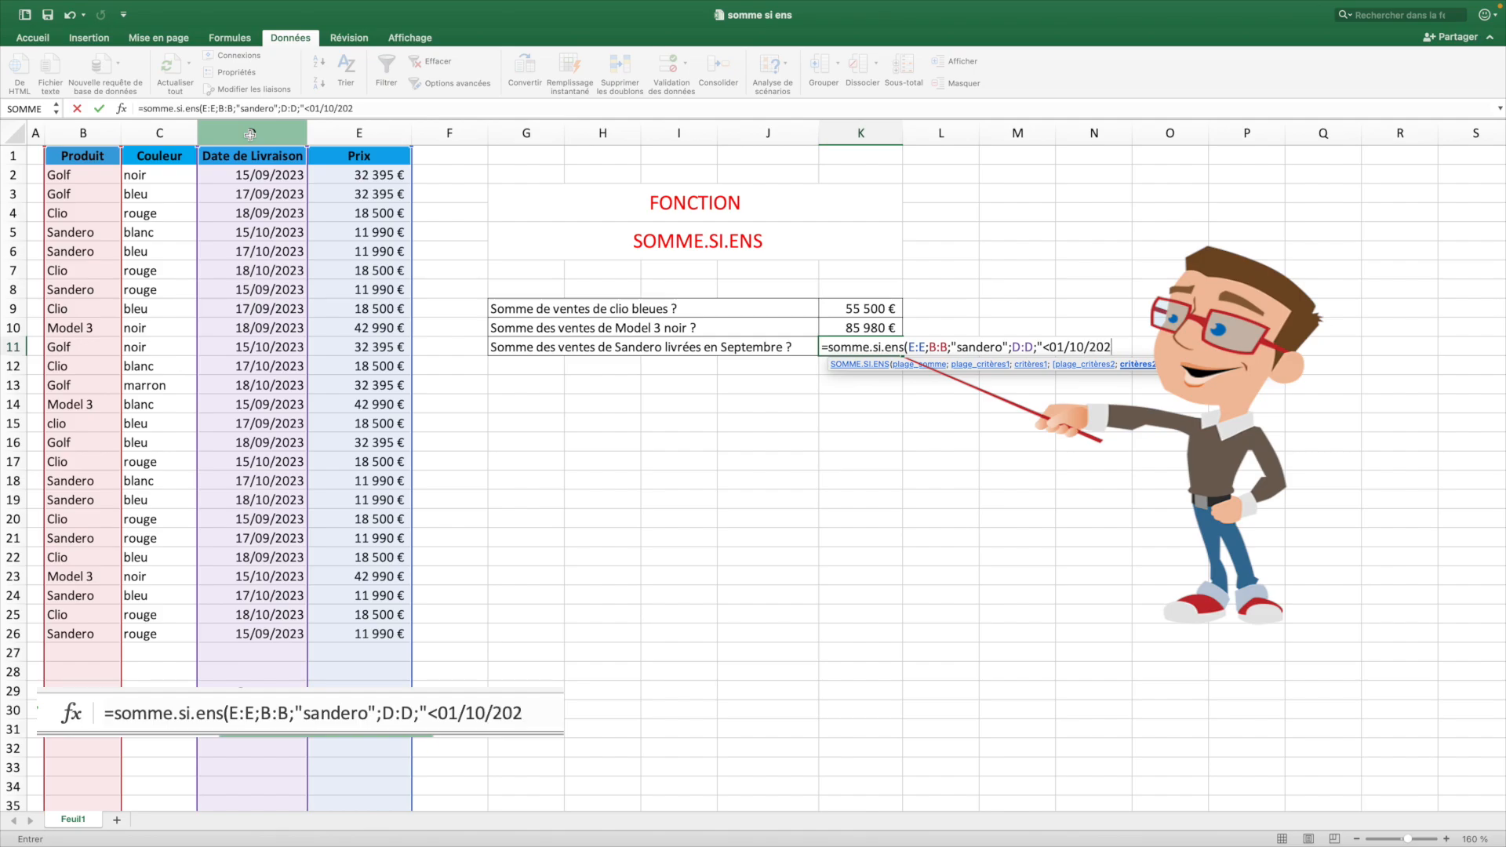
type("3")
type("\")")
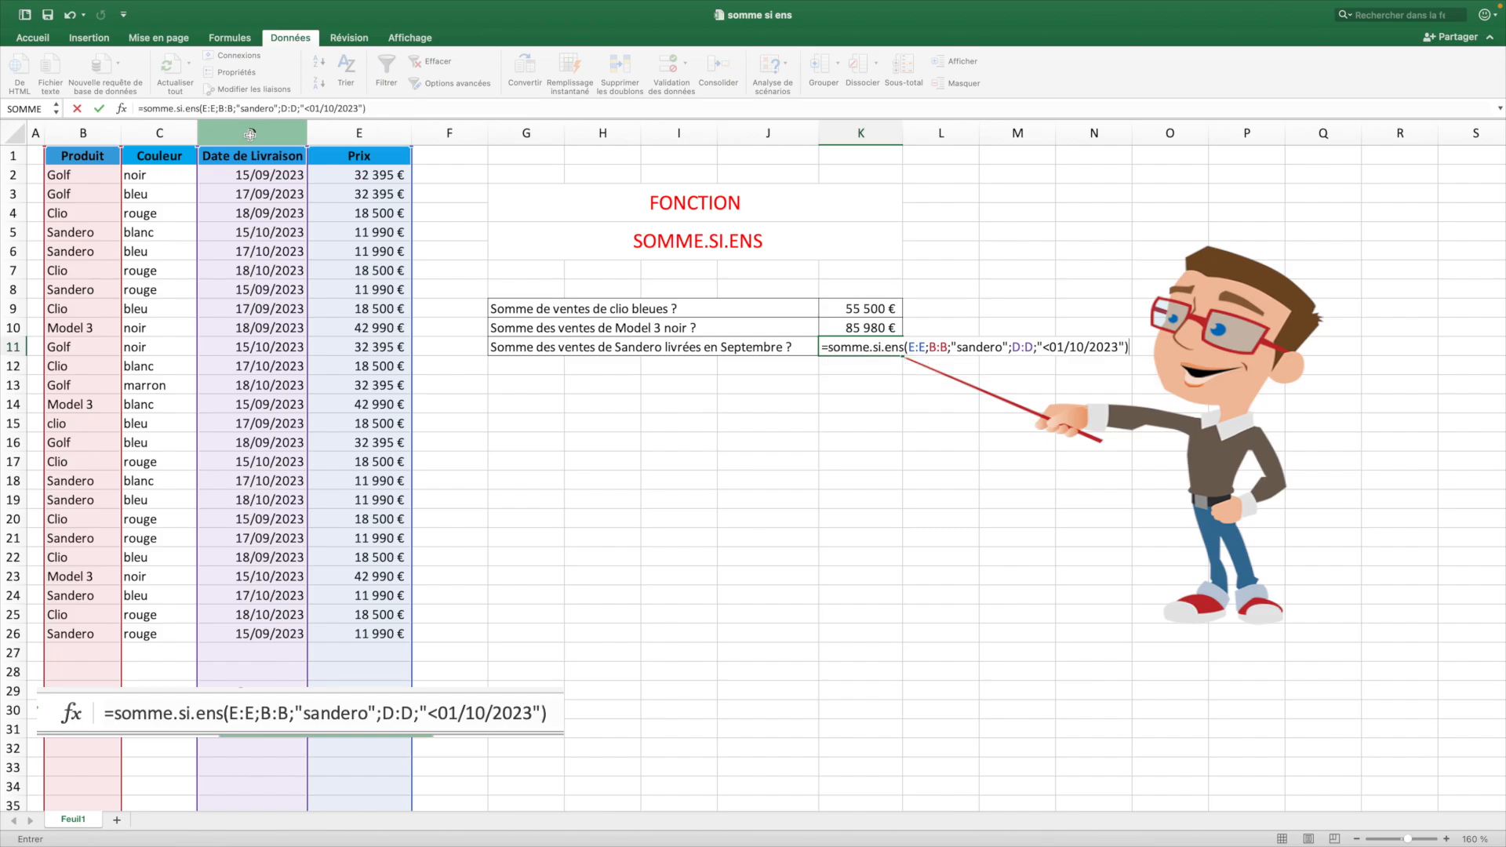
key("Return")
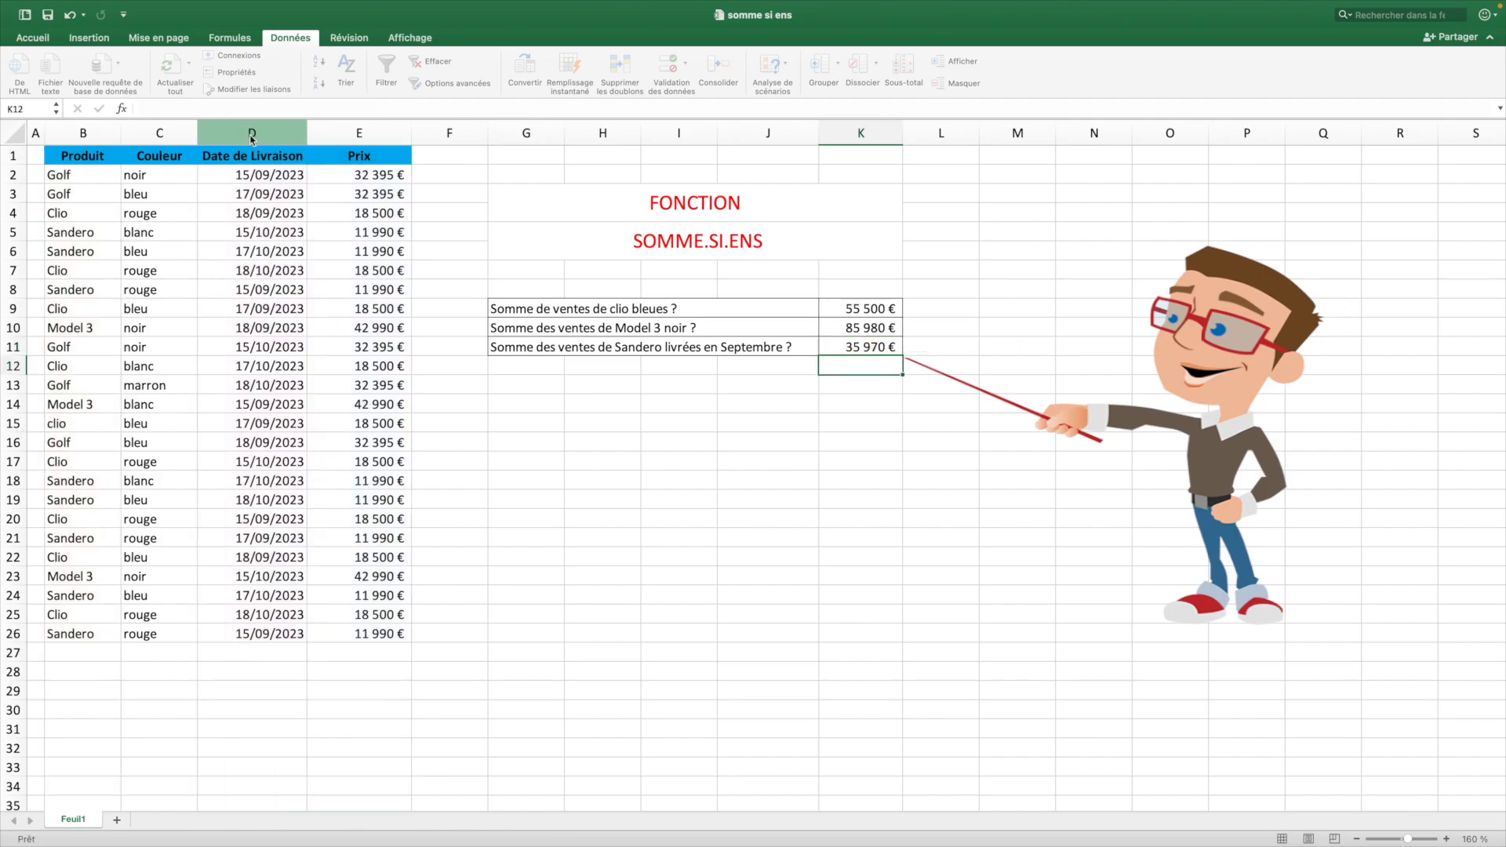